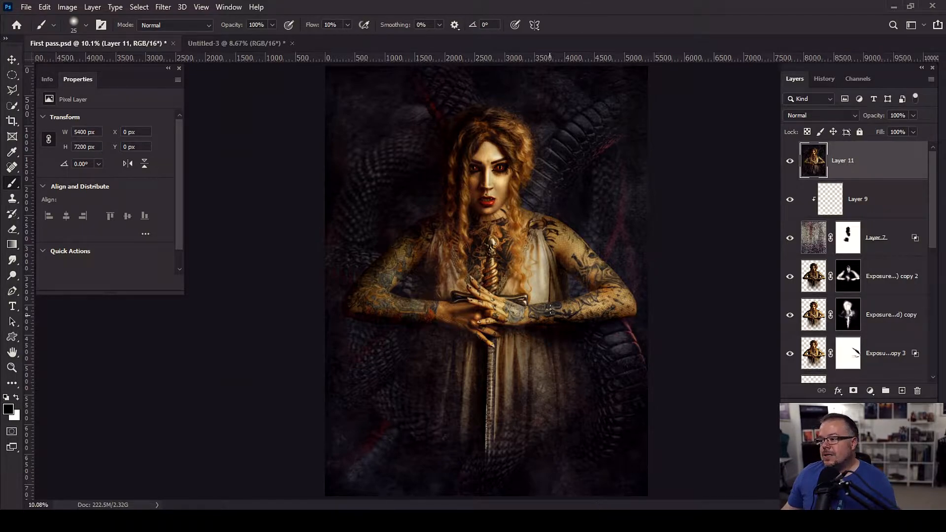
Isolate Layer 5's snake image, then show its Hue/Saturation adjustment and the Layer 3 copy texture above it.
scroll(923, 220, down, 5)
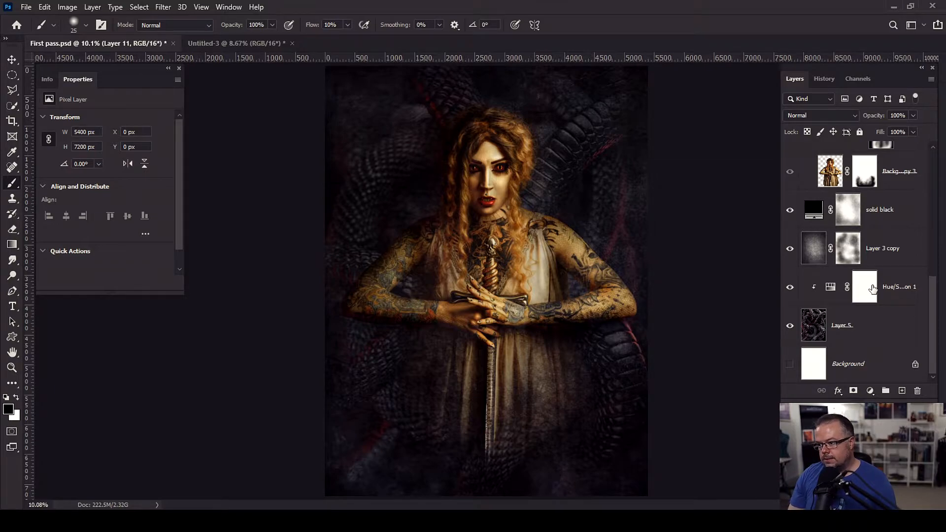
click(882, 333)
alt+click(790, 326)
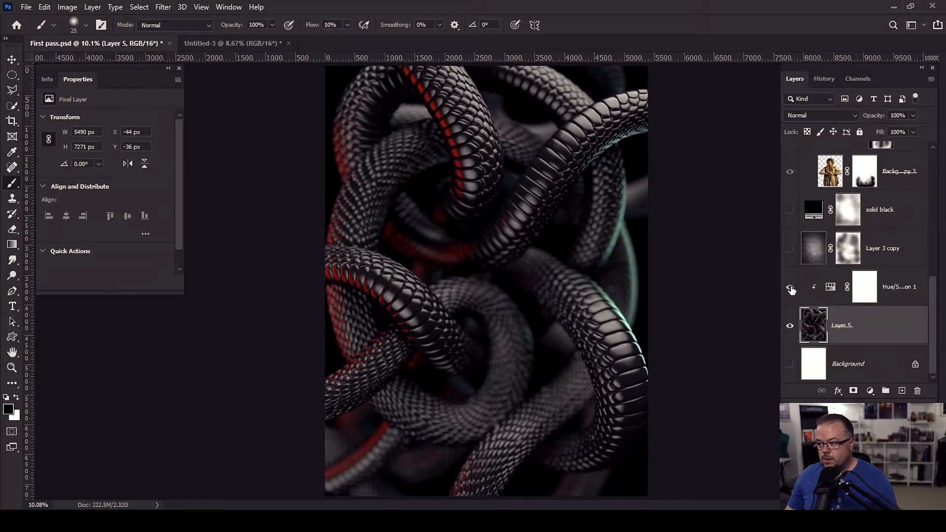
click(789, 288)
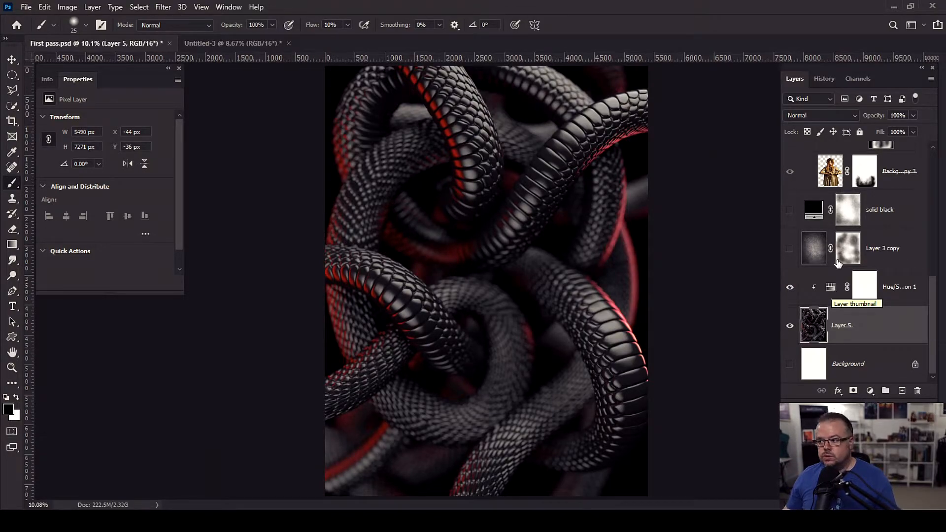
click(790, 249)
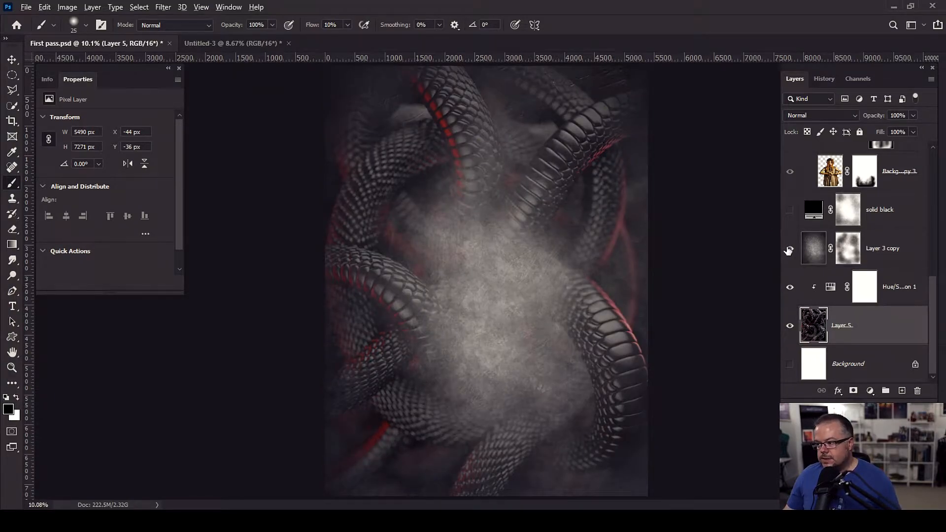
View Layer 3 copy on its own with its mask temporarily disabled, then re-enable the mask.
alt+click(790, 248)
shift+click(846, 252)
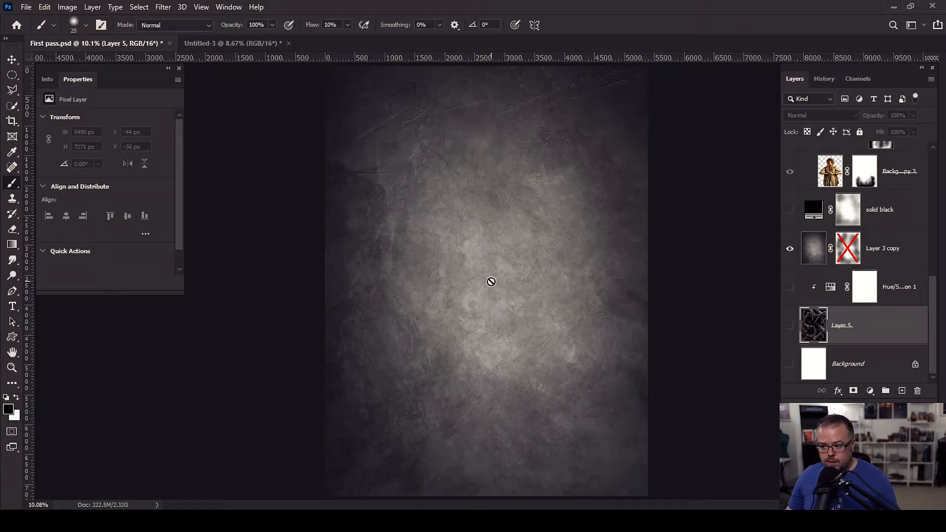
scroll(489, 281, up, 7)
scroll(482, 339, down, 8)
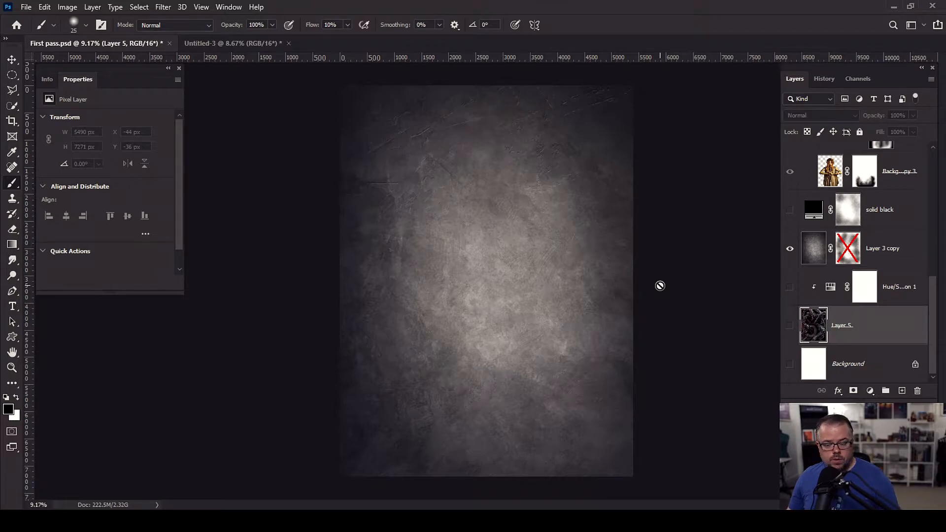
shift+click(847, 252)
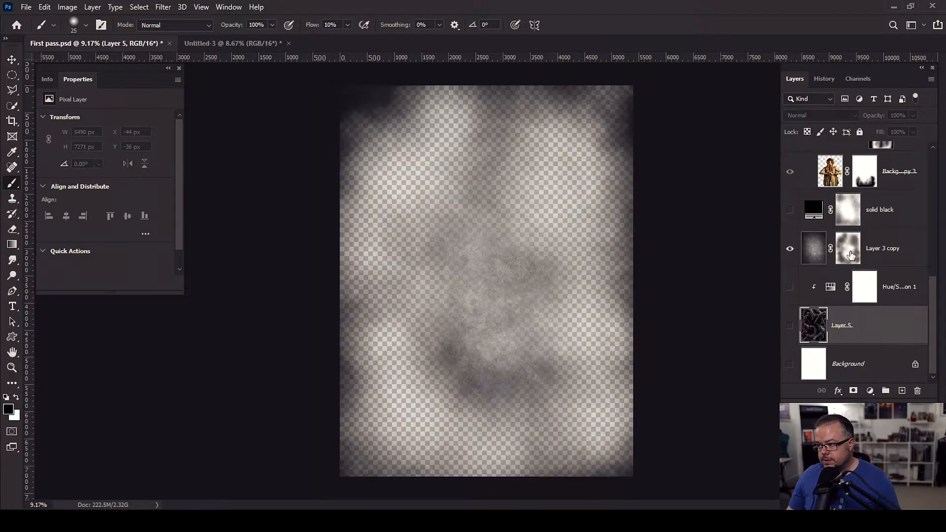
Compare the combined snake and texture background with Layer 5 and Layer 3 copy each shown alone.
click(791, 287)
alt+click(790, 249)
alt+click(791, 249)
click(788, 364)
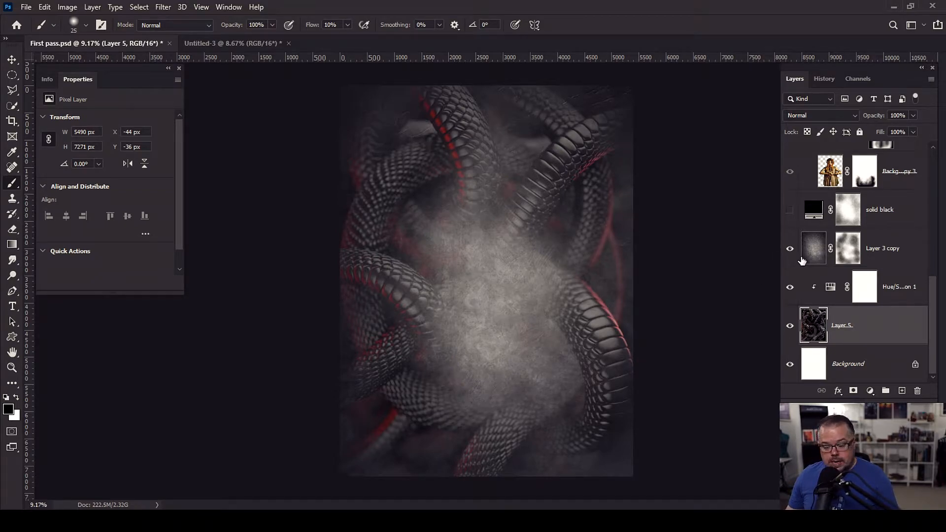
alt+click(790, 326)
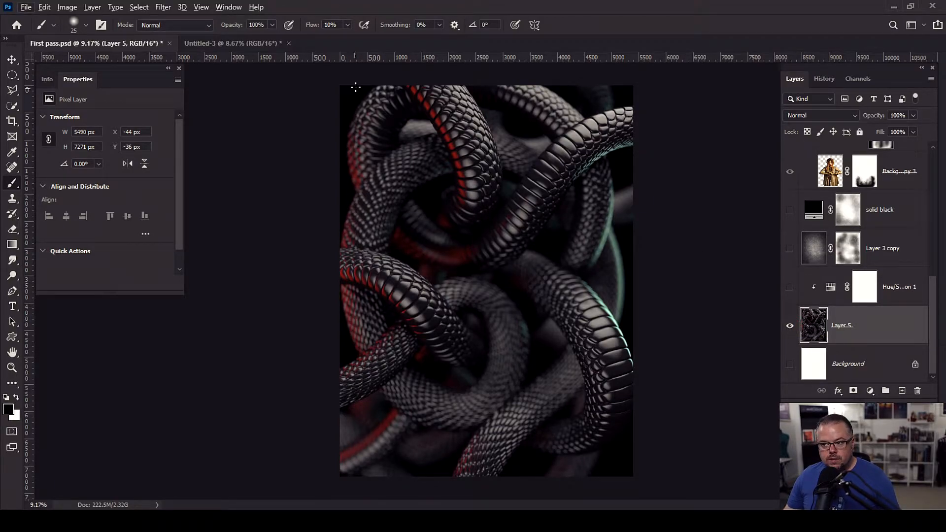
key(alt)
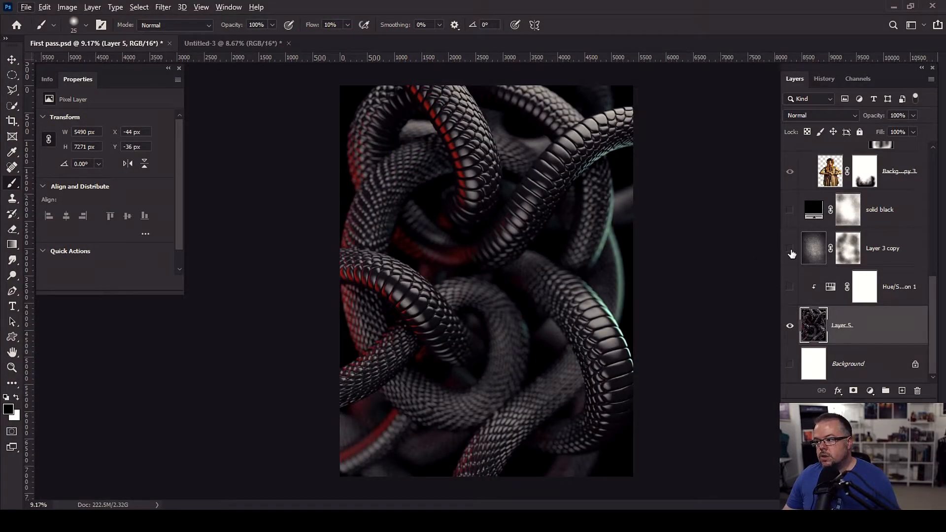
alt+click(790, 249)
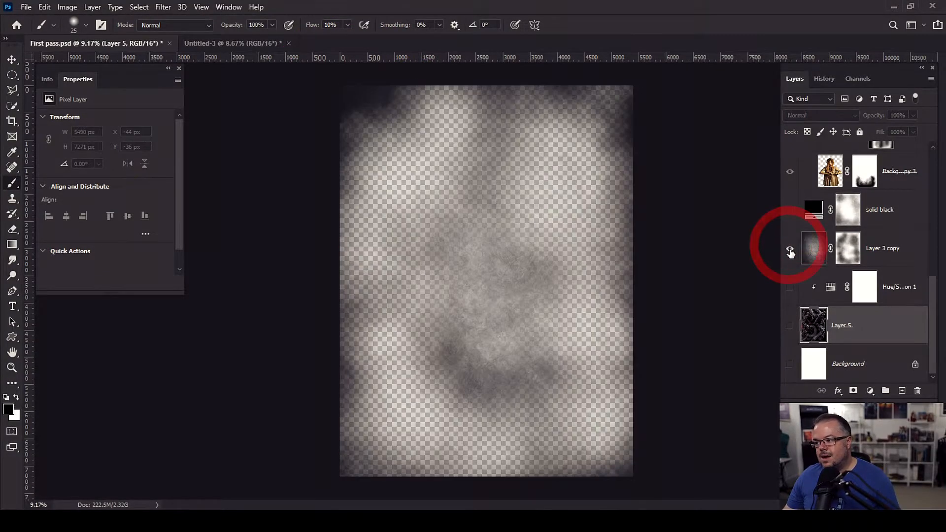
Show the snake layer with its Hue/Saturation adjustment and the solid black layer together with the texture.
click(789, 287)
click(814, 209)
click(789, 210)
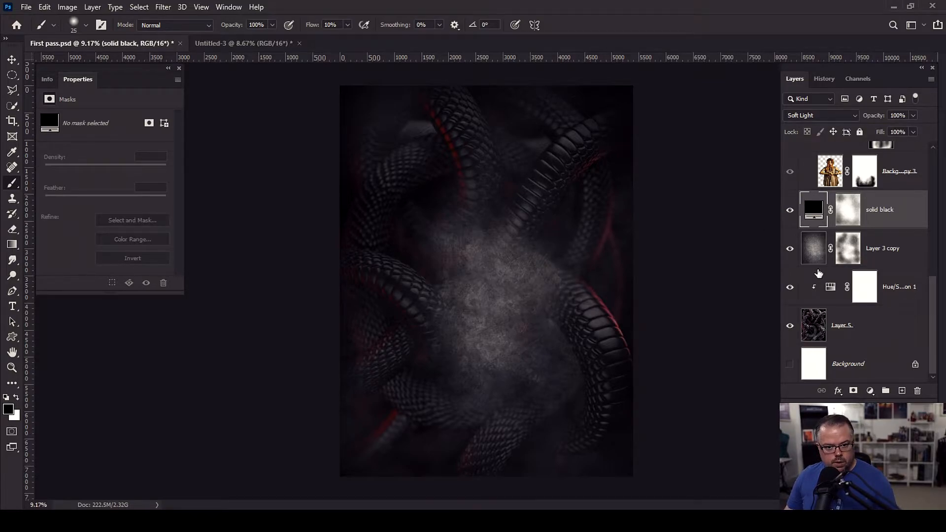
Inspect the solid black layer's mask in full view, then return to the composite.
click(846, 214)
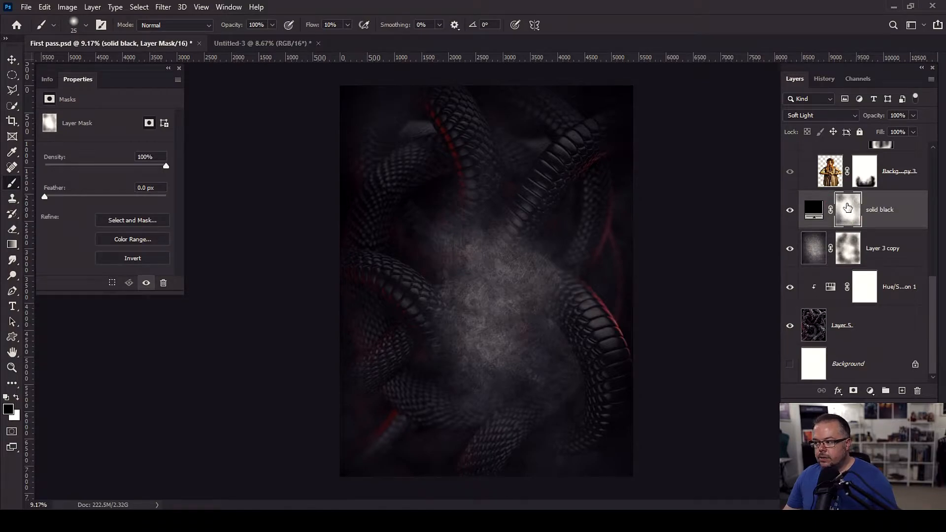
alt+click(847, 208)
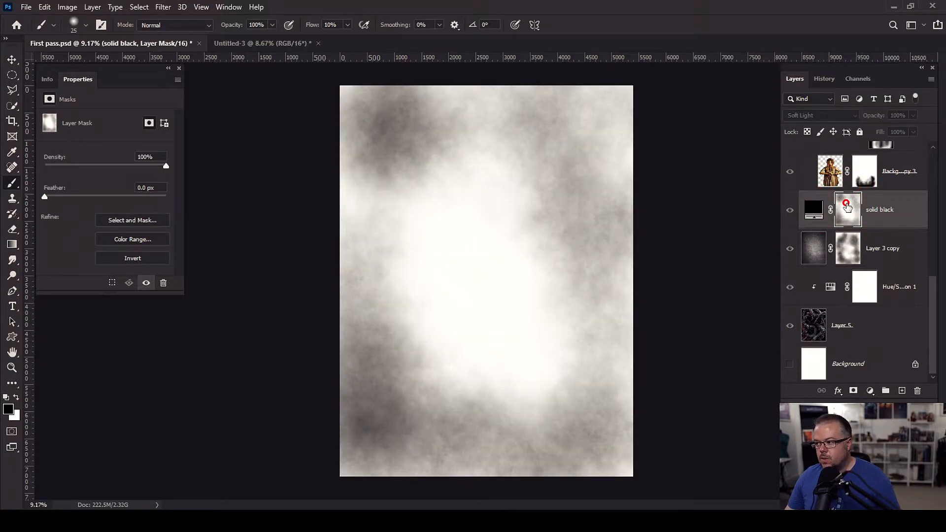
alt+click(847, 207)
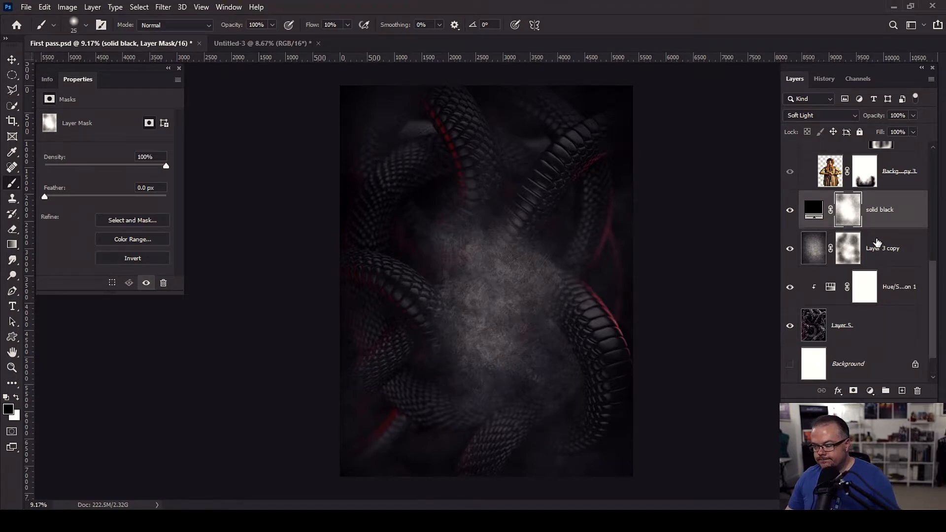
Show Group 1 and examine the woman's Background copy 3 layer and its mask.
scroll(858, 283, up, 3)
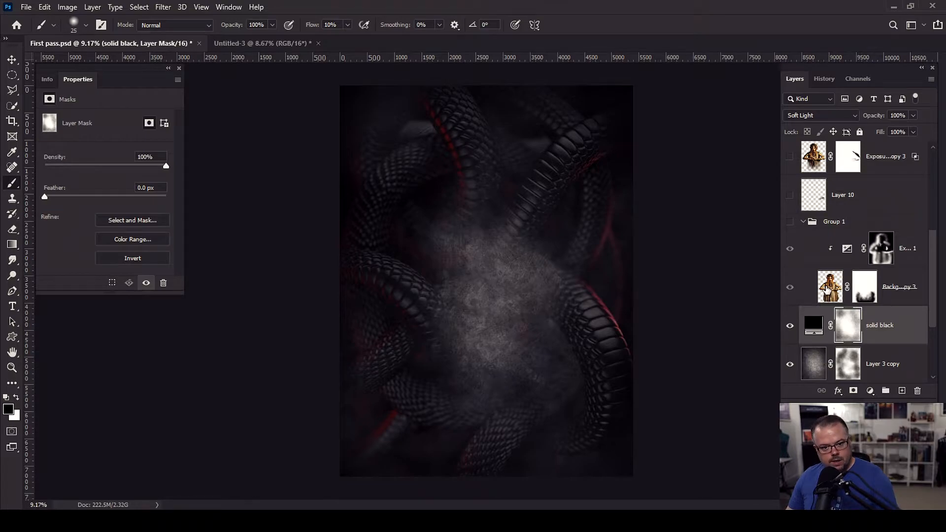
click(789, 223)
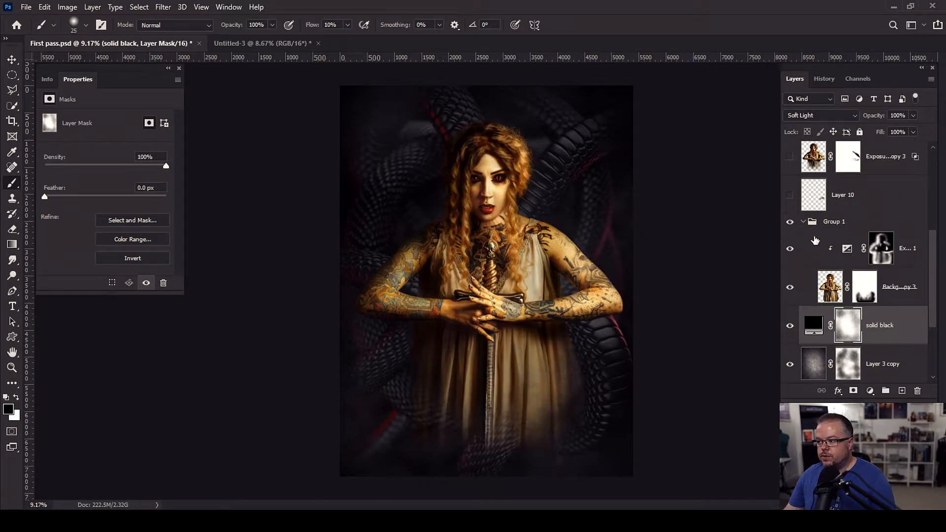
click(829, 290)
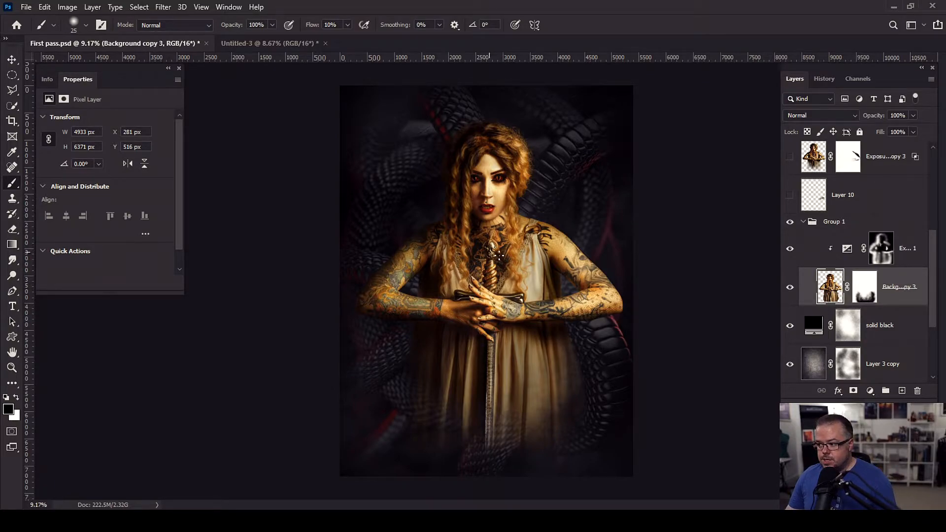
click(868, 295)
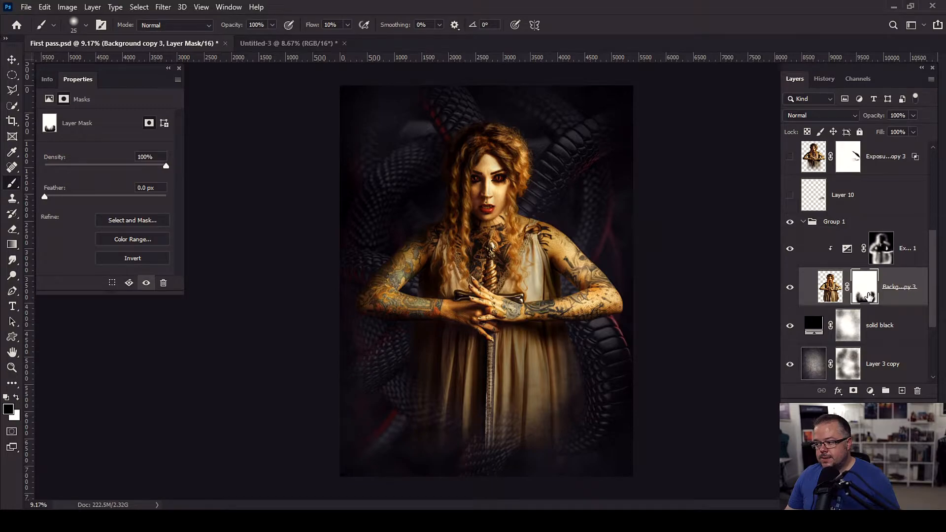
alt+click(867, 295)
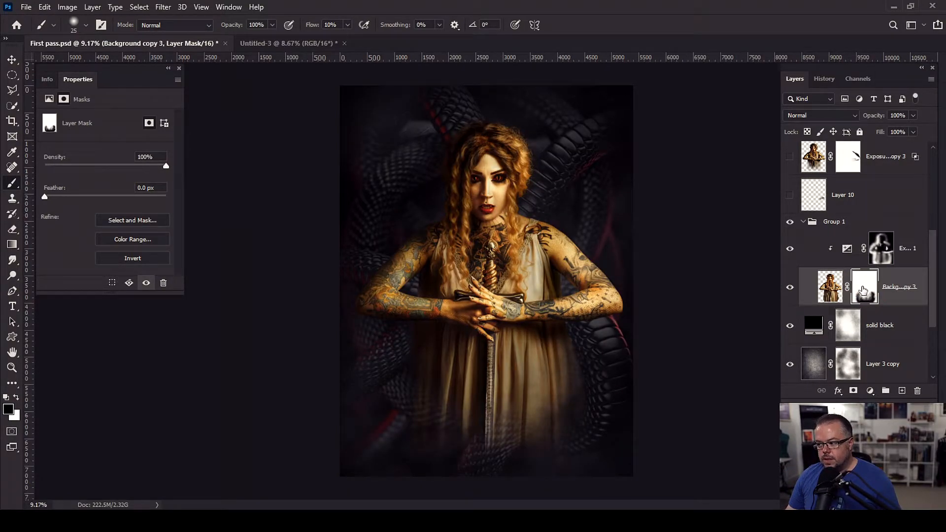
key(shift+alt+y)
Examine the Exposure 1 adjustment by switching it off and on and viewing its mask alone.
click(845, 258)
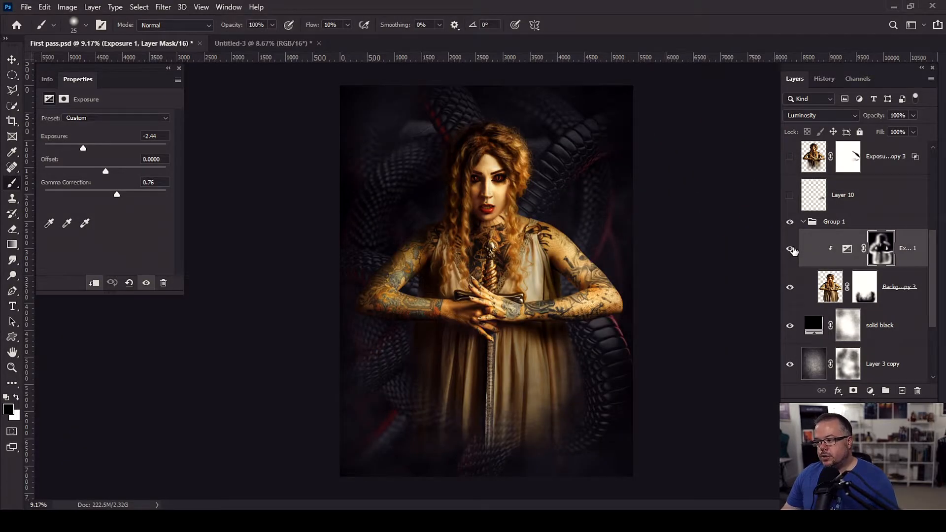
click(791, 249)
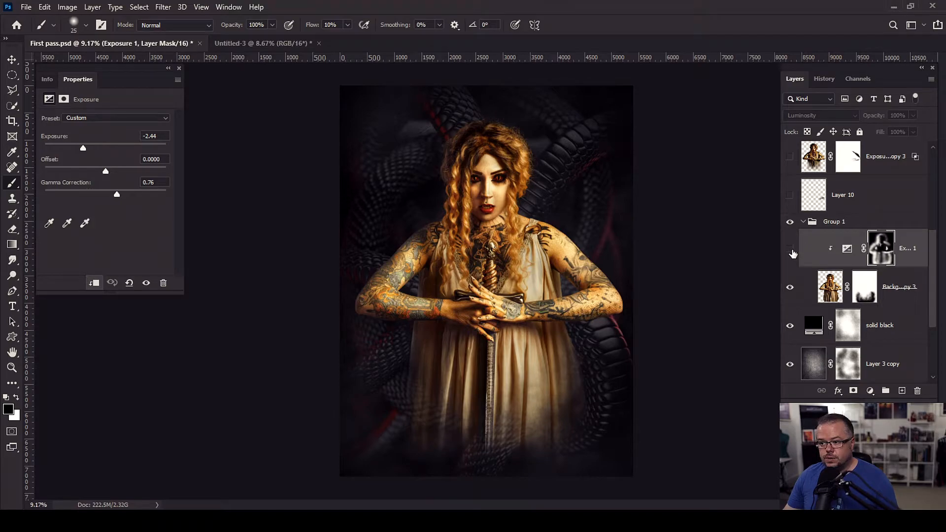
click(791, 249)
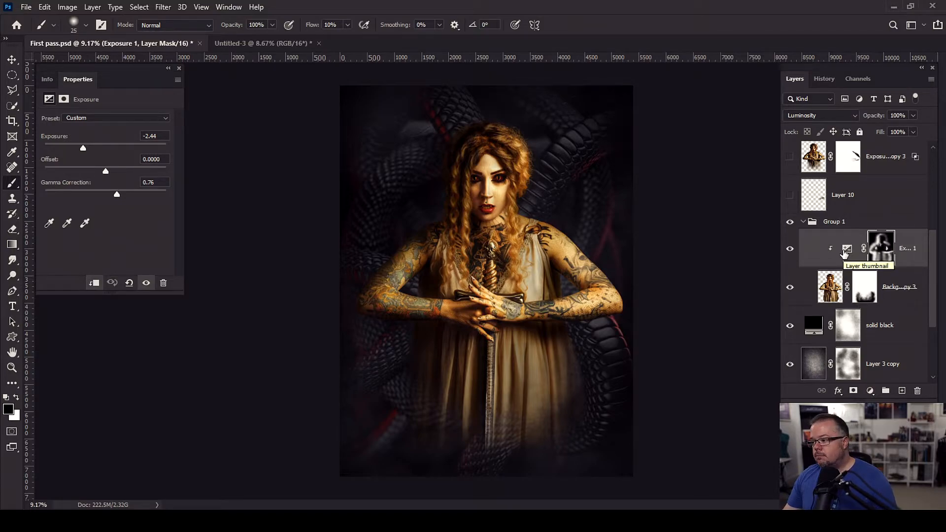
alt+click(881, 254)
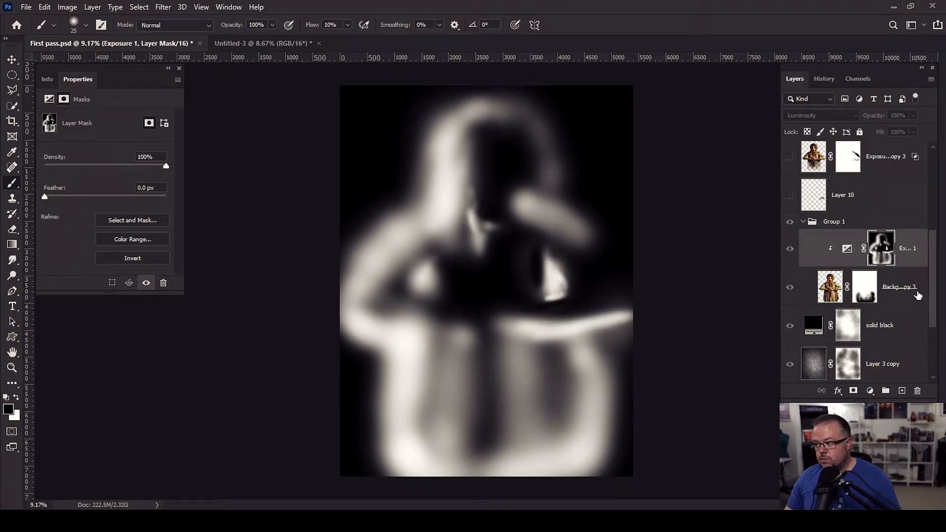
alt+click(881, 250)
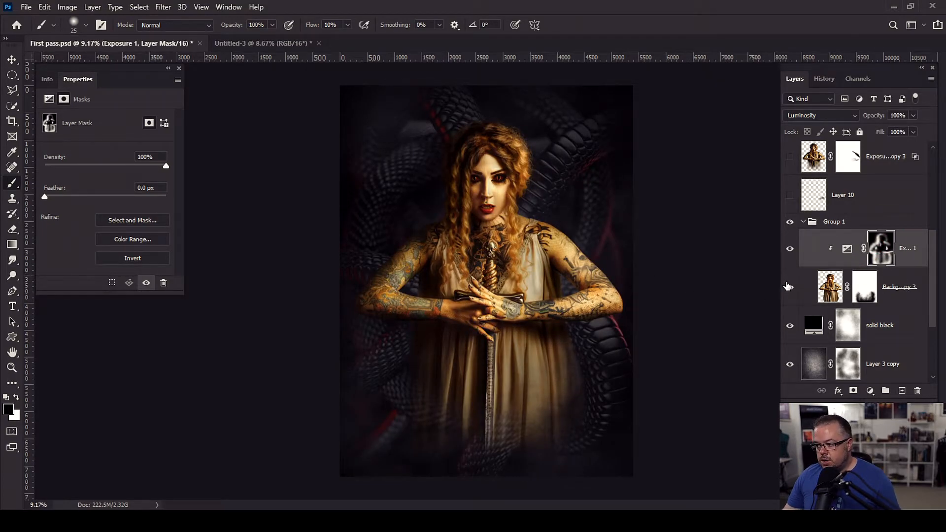
Compare the shading on the arms and dress with the Exposure 1 adjustment hidden and shown.
scroll(515, 315, up, 3)
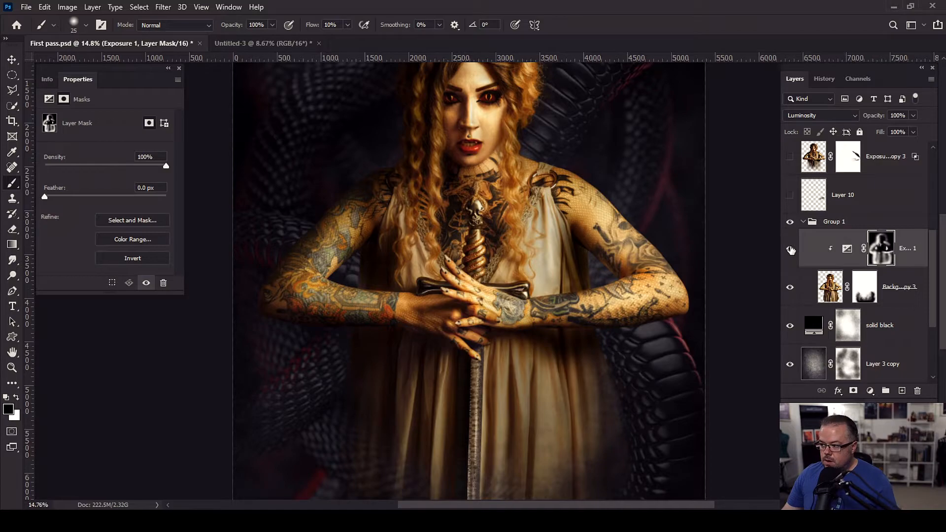
click(790, 249)
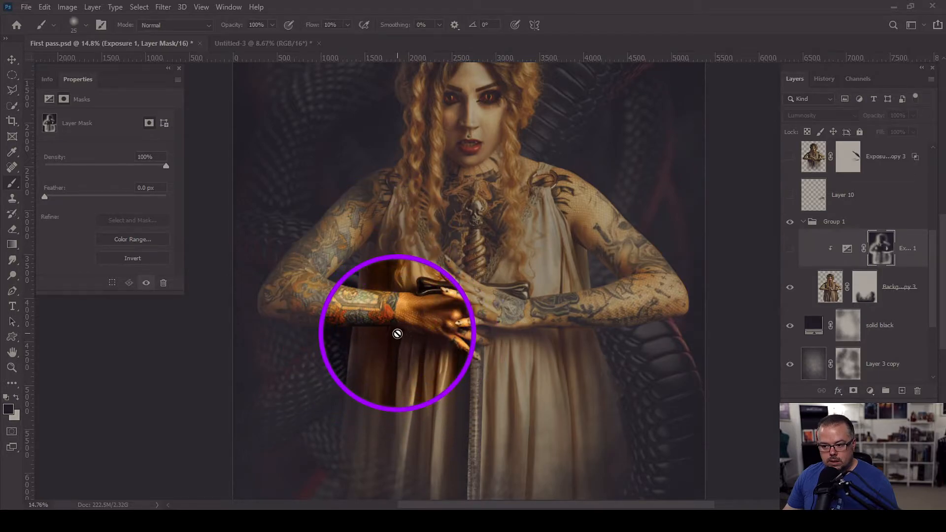
click(791, 249)
click(790, 249)
click(790, 249)
click(790, 249)
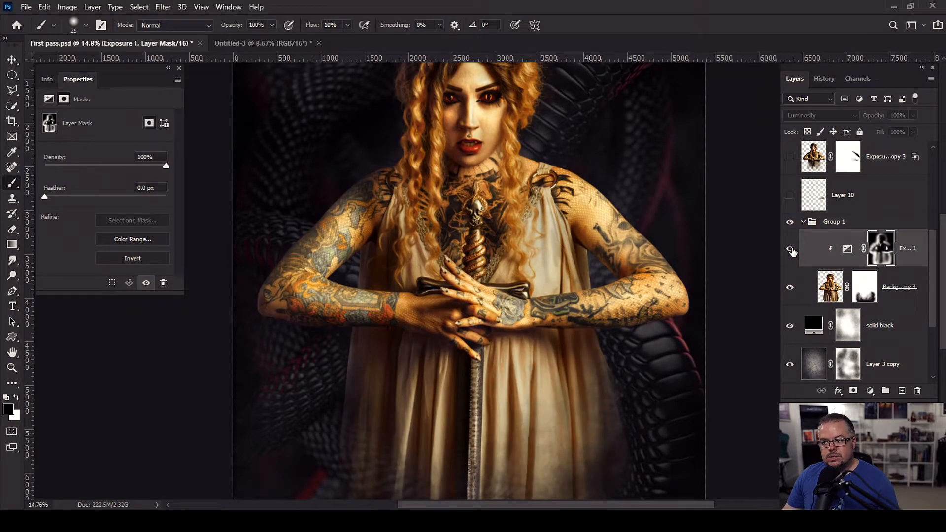
click(791, 249)
click(790, 250)
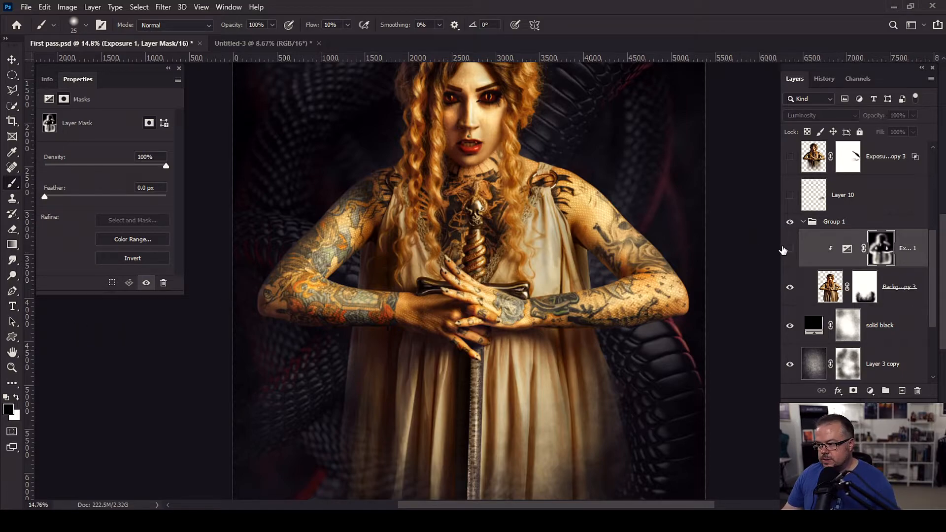
click(789, 249)
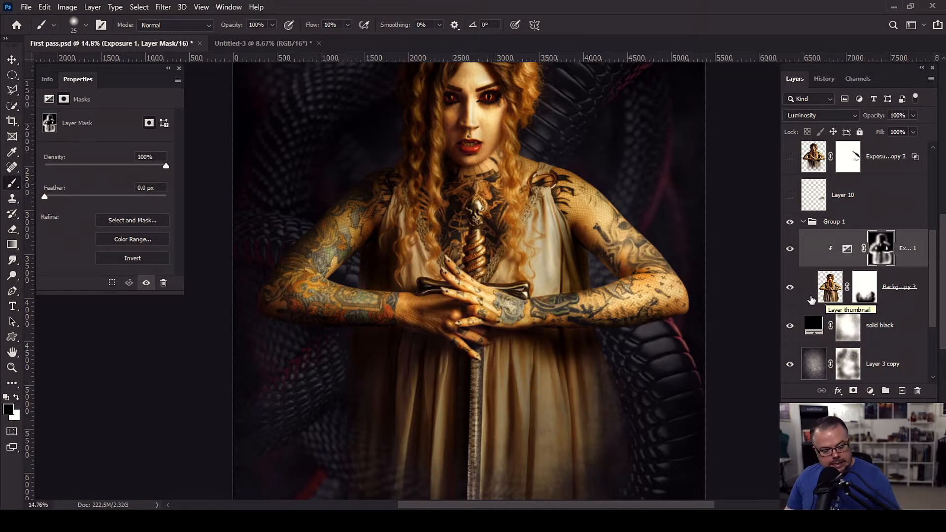
Hide Group 1 and show the Exposure 1 (merged) copy 3 layer in its place.
scroll(797, 267, up, 3)
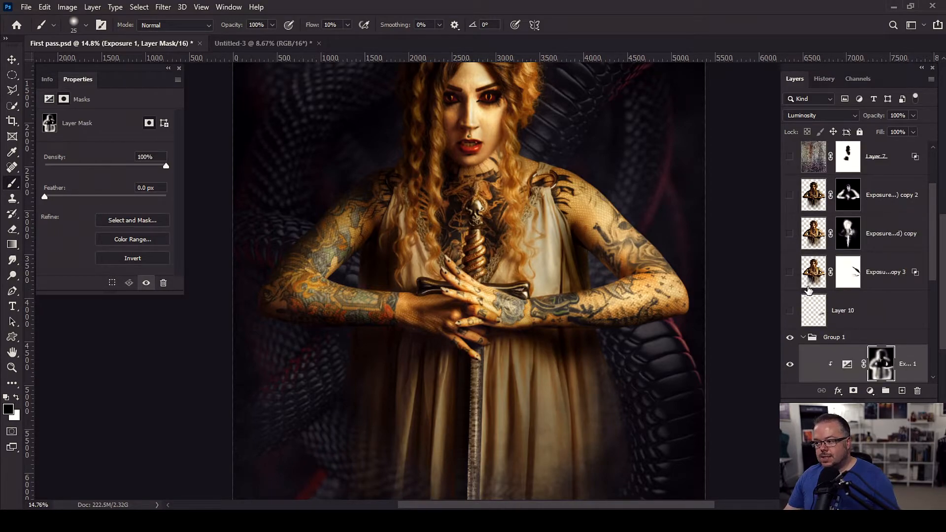
click(816, 277)
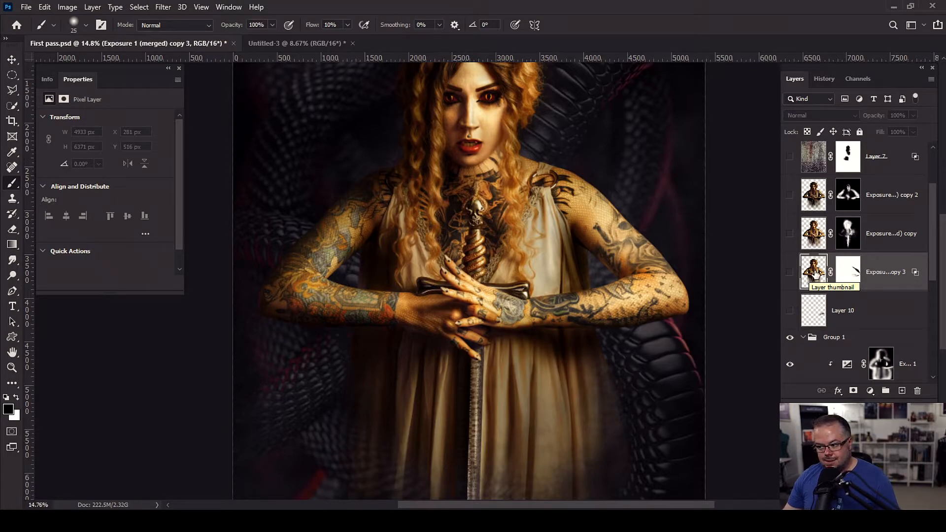
scroll(816, 275, down, 2)
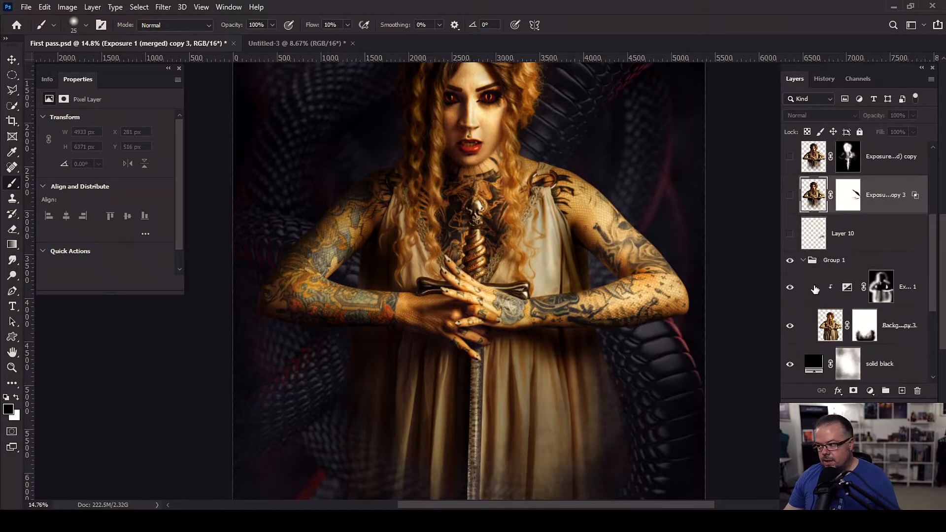
click(789, 264)
scroll(814, 306, up, 4)
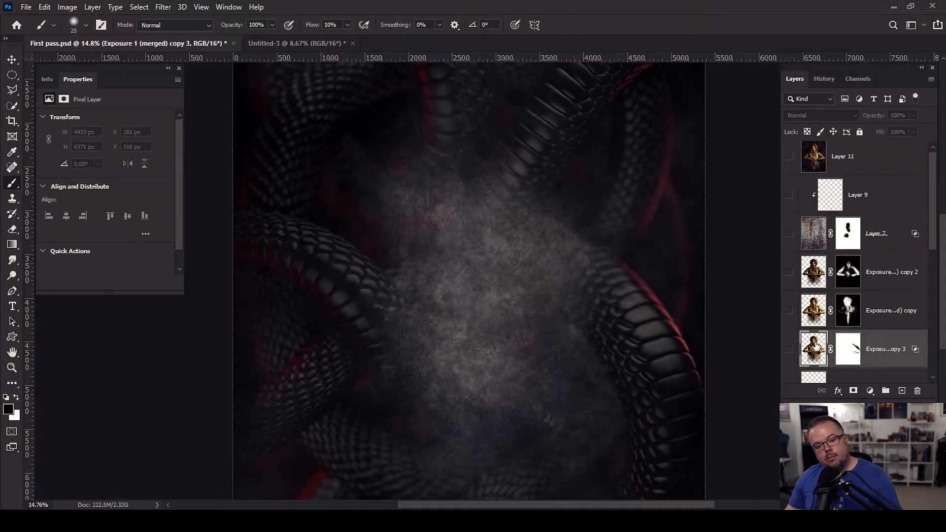
click(790, 350)
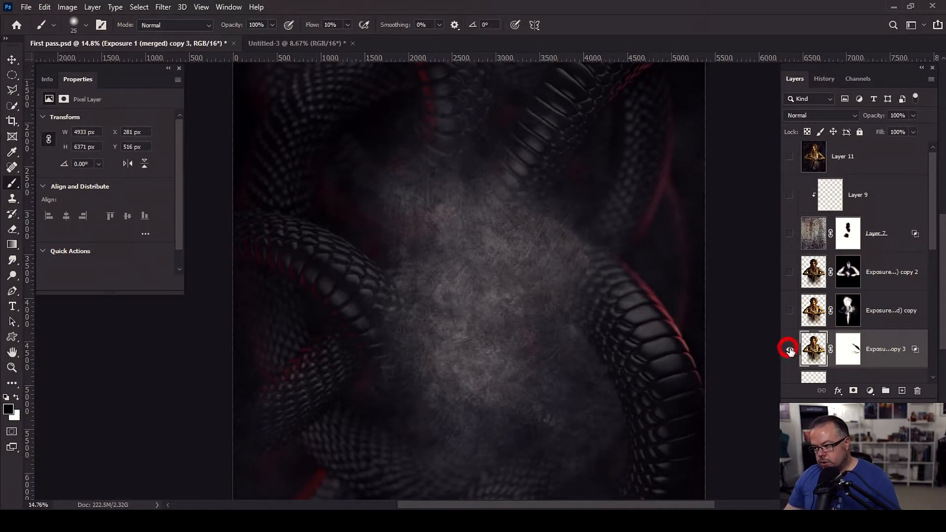
View the layer mask of Exposure 1 (merged) copy 3 on its own, and return to the composite.
scroll(651, 305, down, 2)
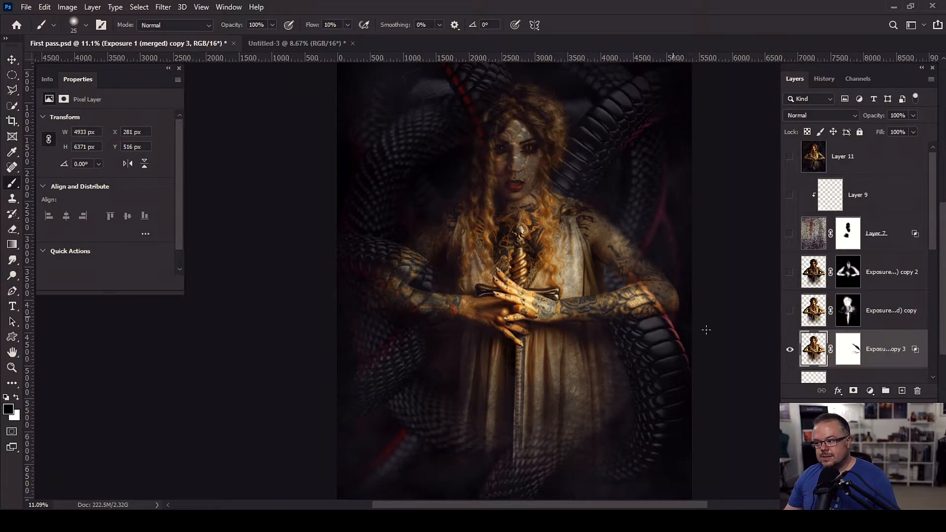
click(849, 349)
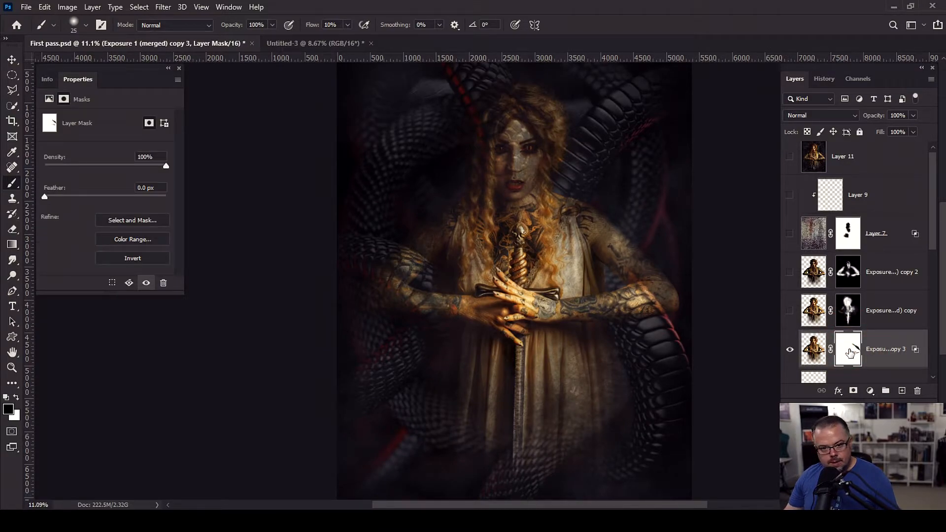
alt+click(850, 352)
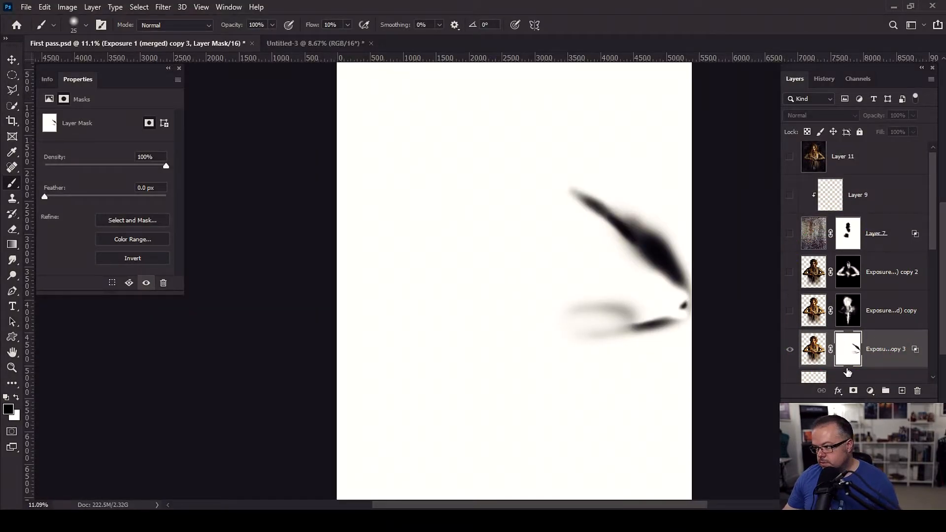
alt+click(848, 351)
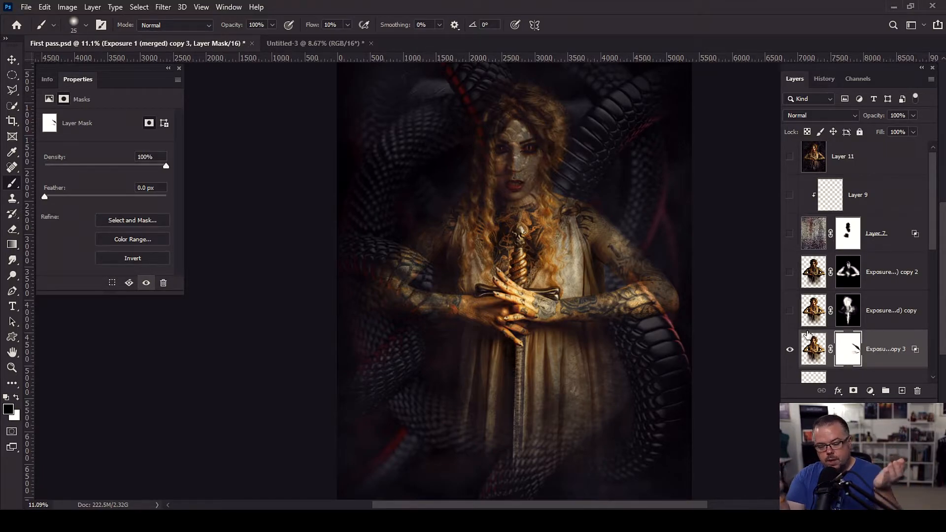
Set the dark blending range of Exposure 1 (merged) copy 3 to 0 / 97 for the underlying layer, using Blend If Gray.
click(915, 348)
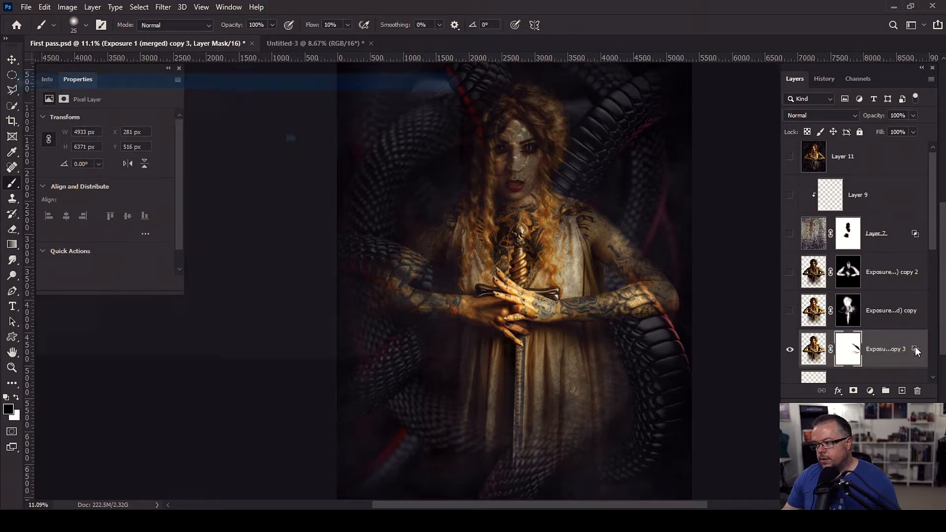
double_click(915, 347)
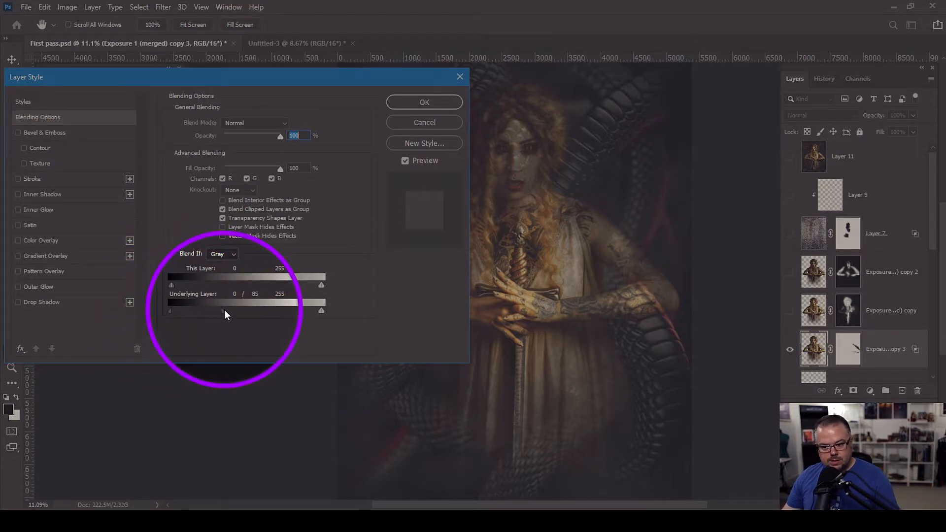
drag(222, 309, 228, 310)
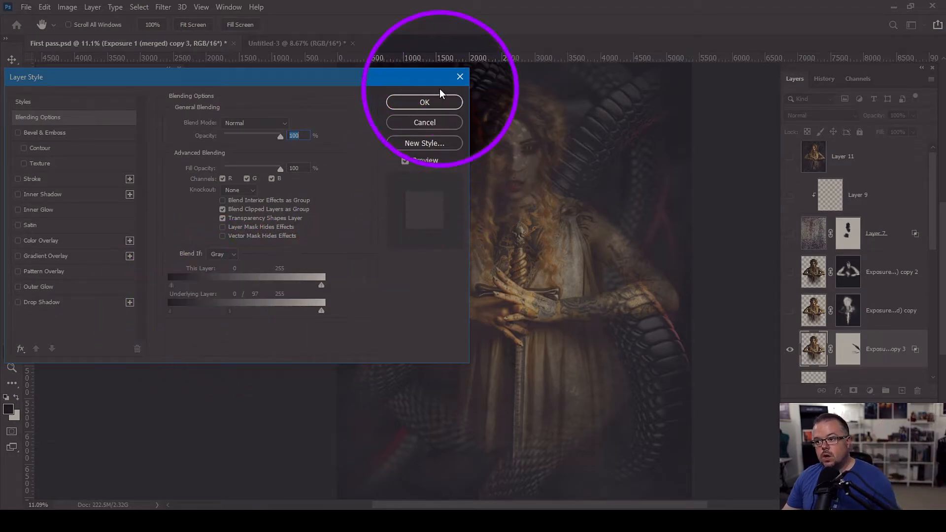
click(431, 102)
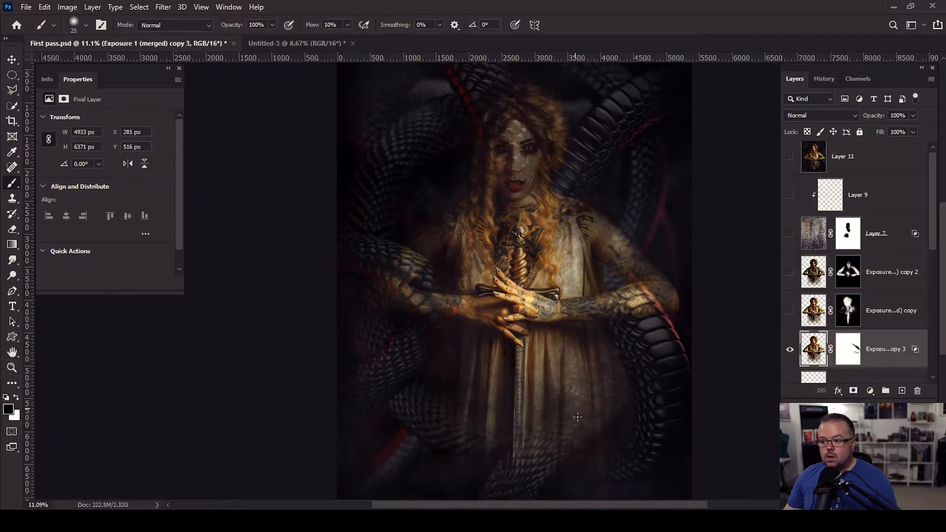
Inspect how the snake scales blend with the woman's arm, hands and lower dress, and return to the full image.
scroll(408, 269, up, 6)
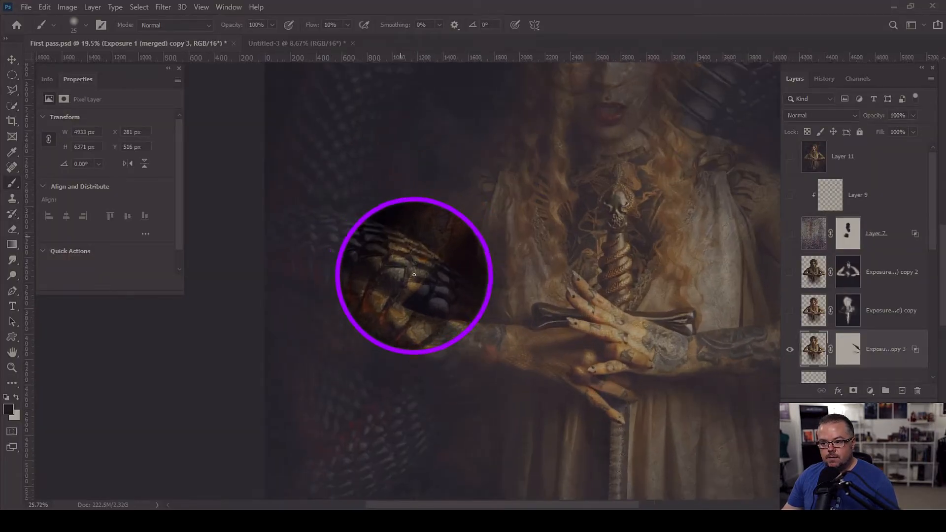
scroll(453, 274, down, 2)
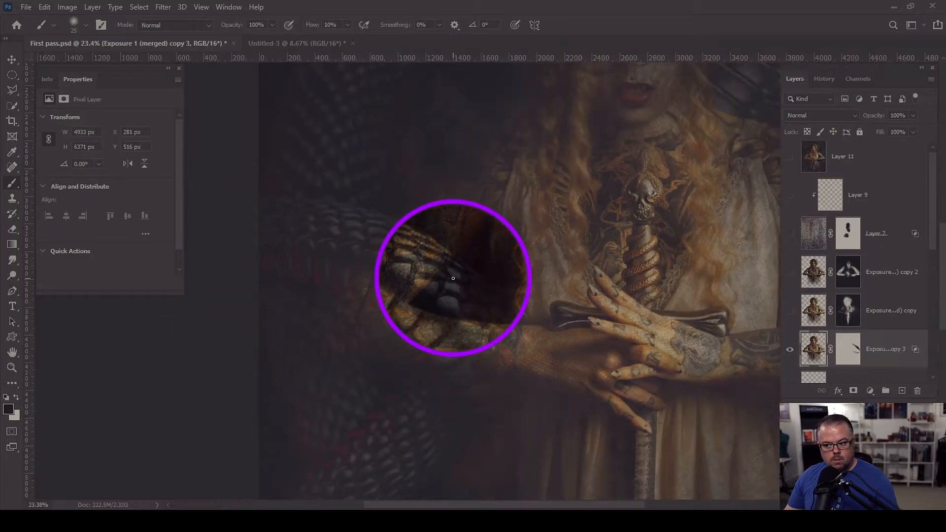
scroll(492, 404, down, 2)
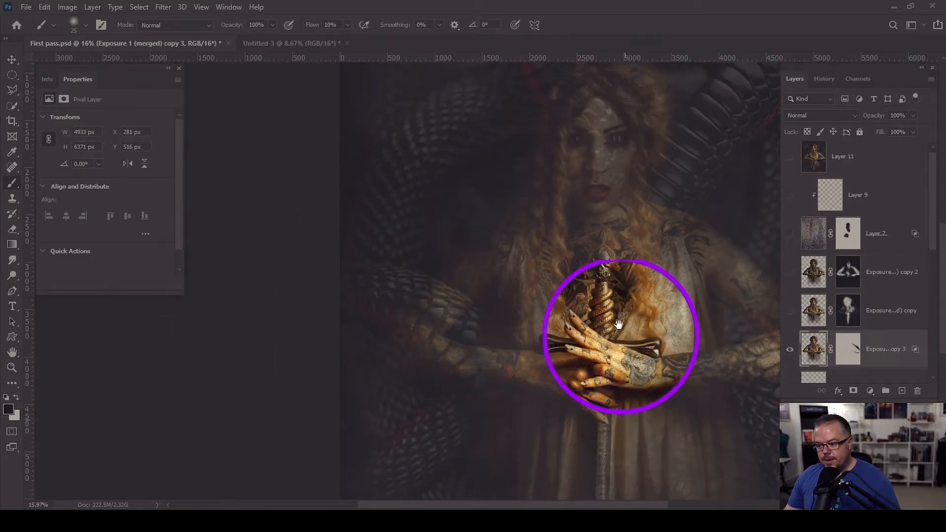
drag(626, 338, 551, 108)
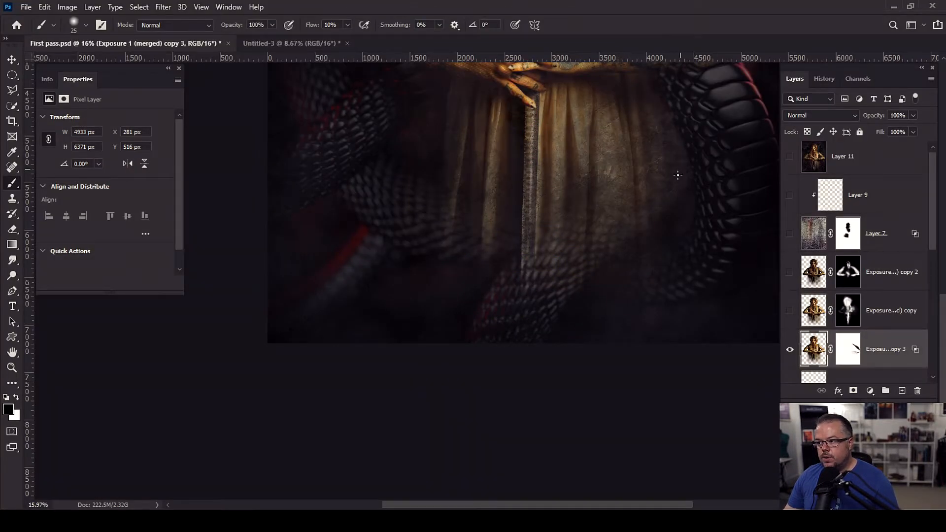
key(ctrl+0)
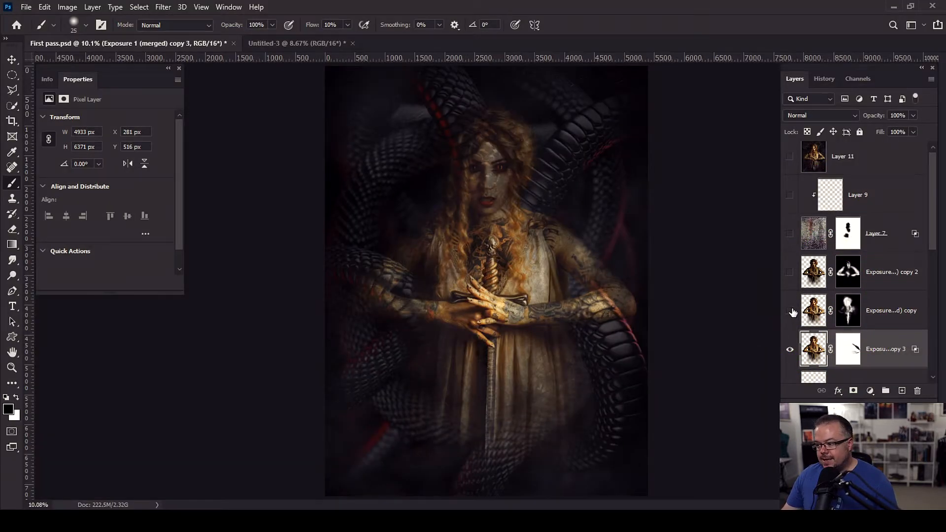
Show the Exposure 1 (merged) copy layer, select its mask, and examine the face, sword and dress up close.
click(789, 310)
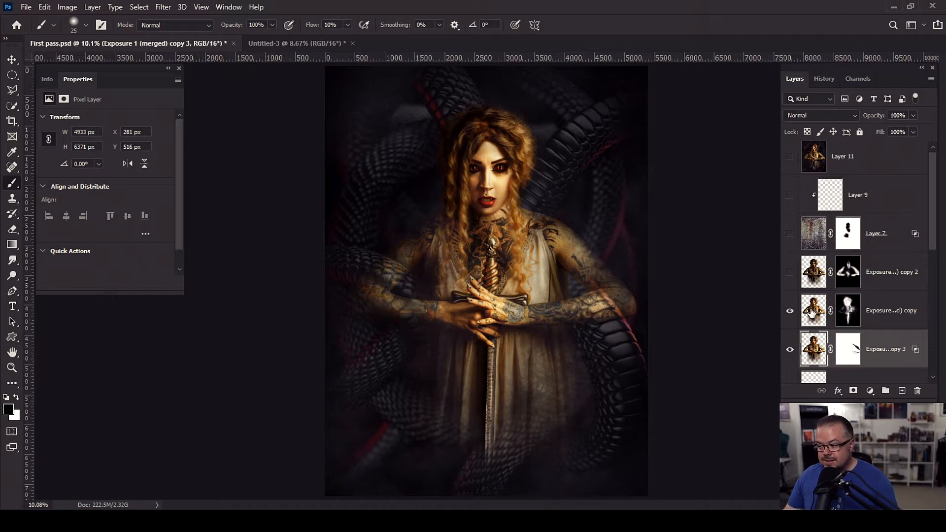
click(848, 310)
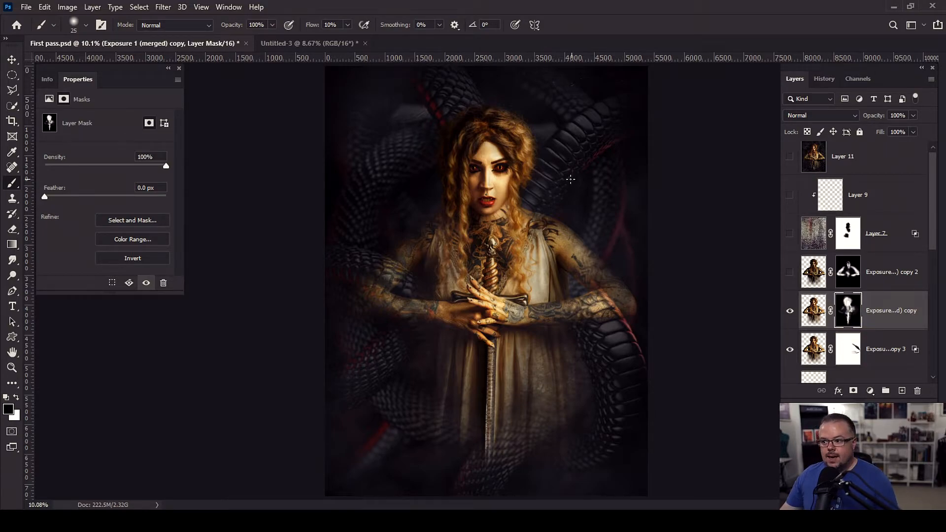
scroll(542, 188, up, 3)
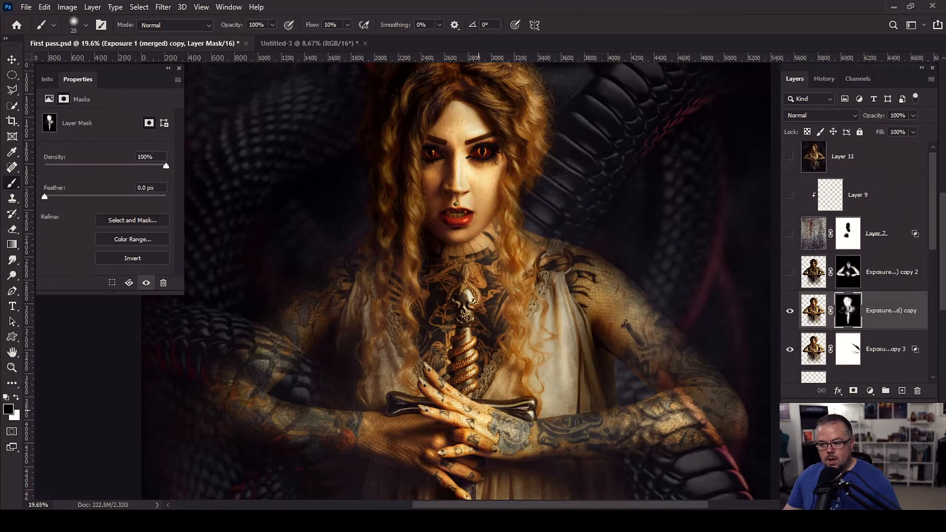
scroll(478, 408, down, 10)
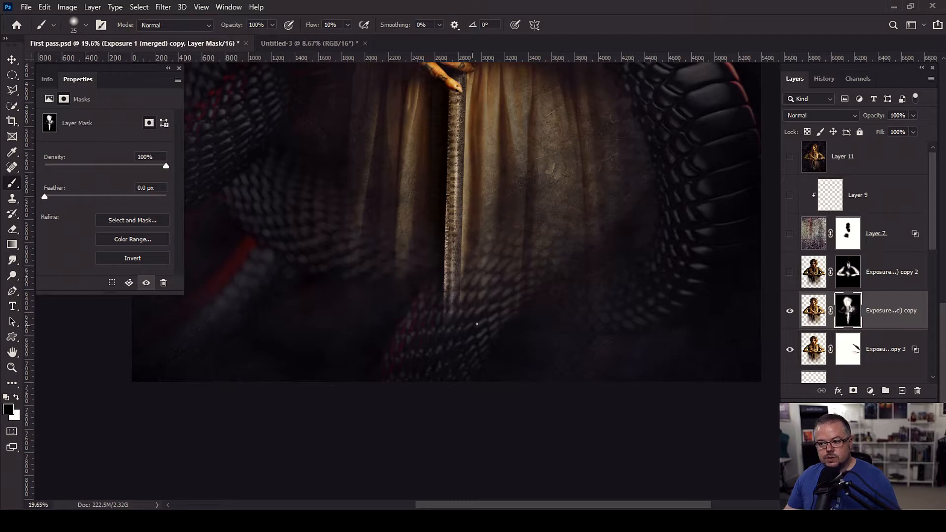
drag(471, 204, 468, 308)
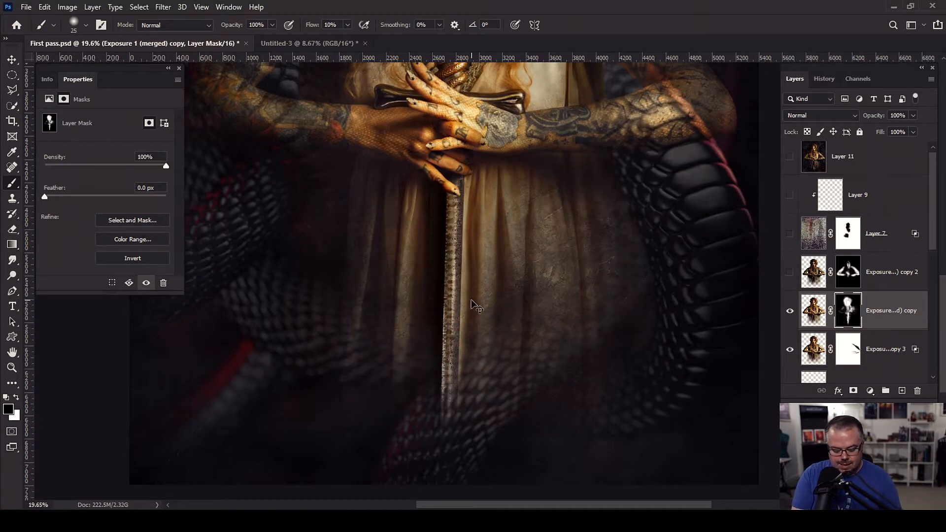
key(ctrl+0)
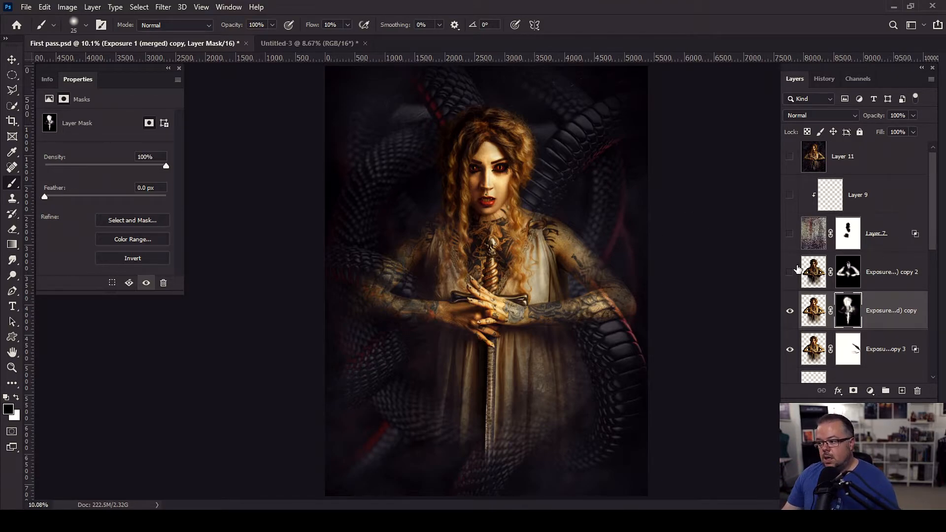
Show and select the Exposure 1 (merged) copy 2 layer, bringing the woman's face and tattooed arms into close view.
click(790, 272)
click(814, 274)
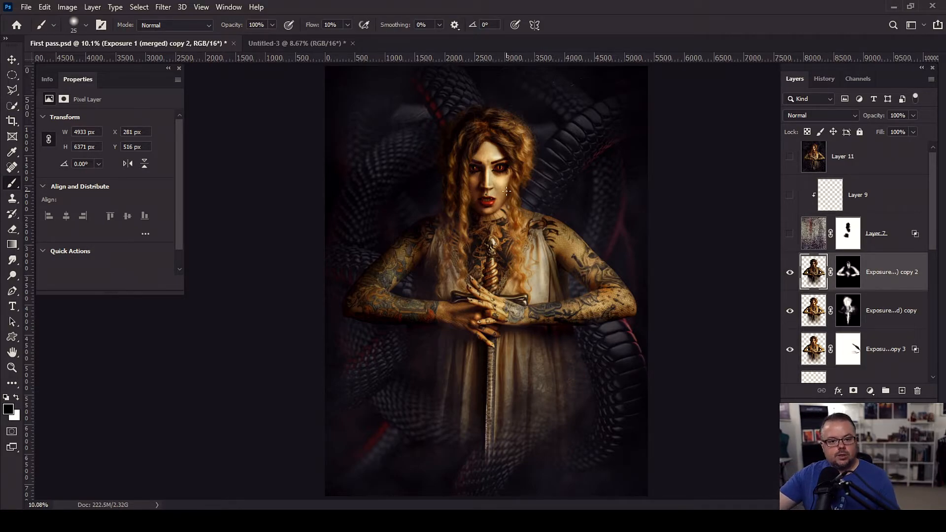
scroll(461, 141, up, 5)
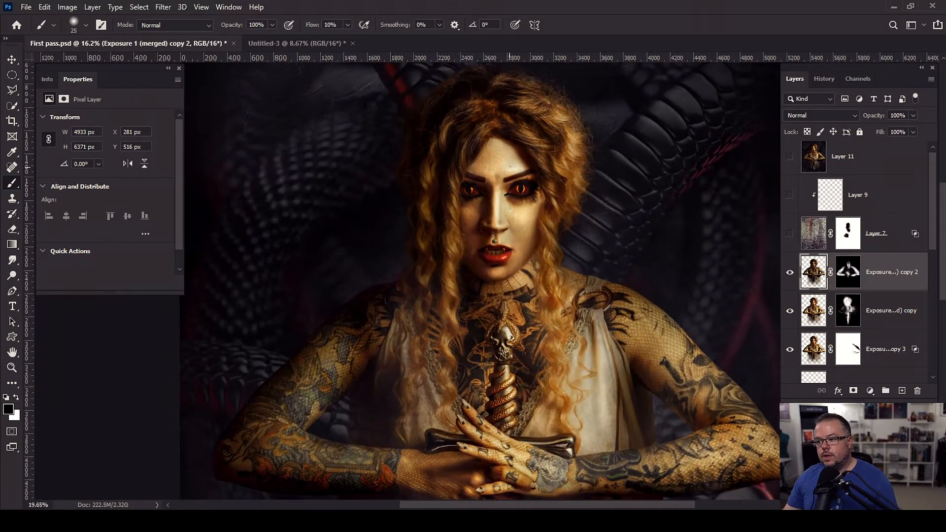
Compare the arms and shoulders with Exposure 1 (merged) copy 2 hidden and shown, and select its layer mask.
click(789, 274)
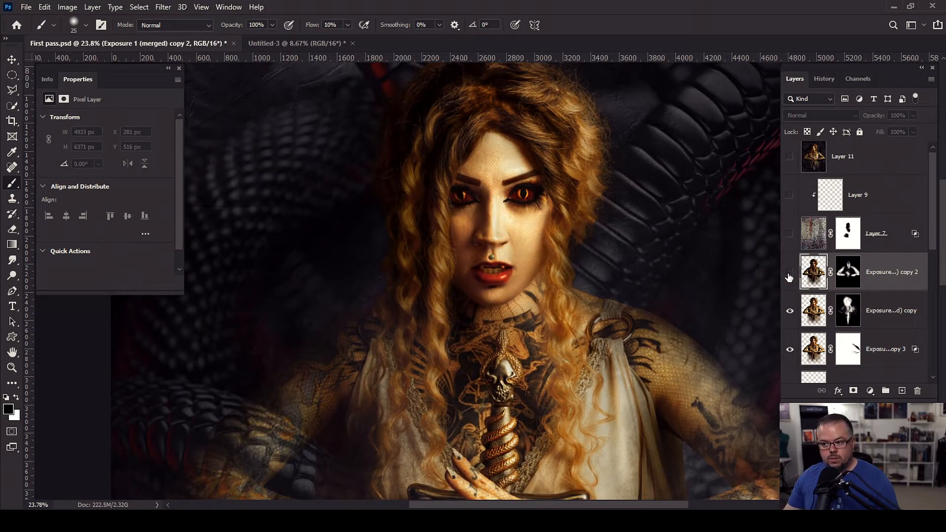
click(790, 274)
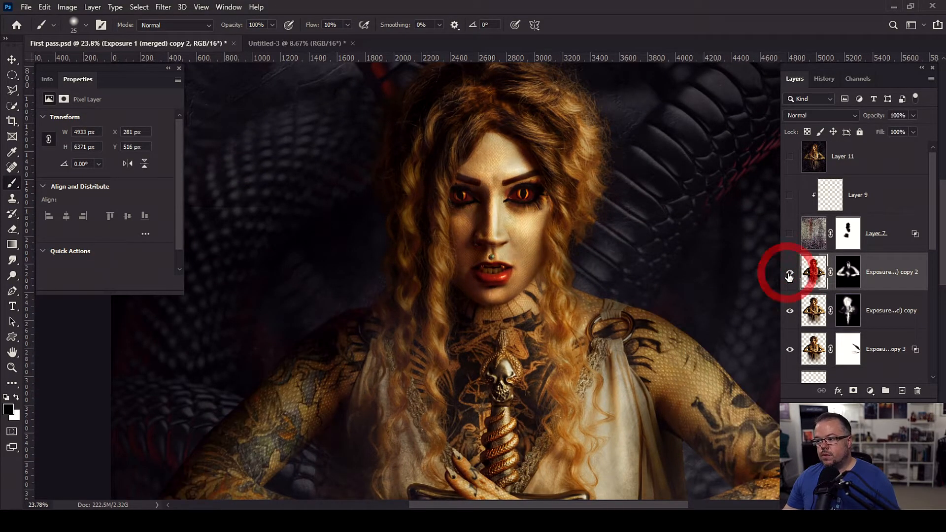
click(789, 274)
click(789, 274)
click(789, 274)
click(790, 274)
click(790, 275)
click(789, 275)
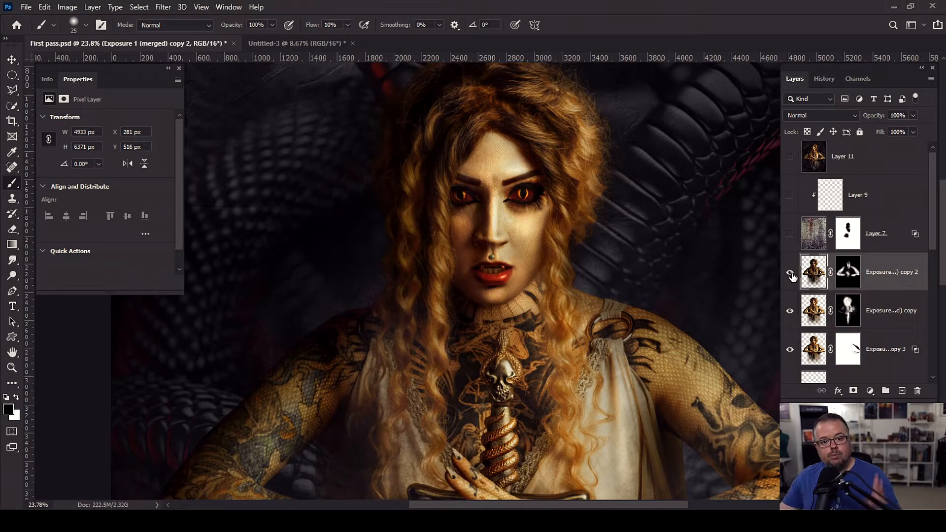
click(790, 274)
click(791, 274)
click(791, 275)
click(791, 274)
click(790, 274)
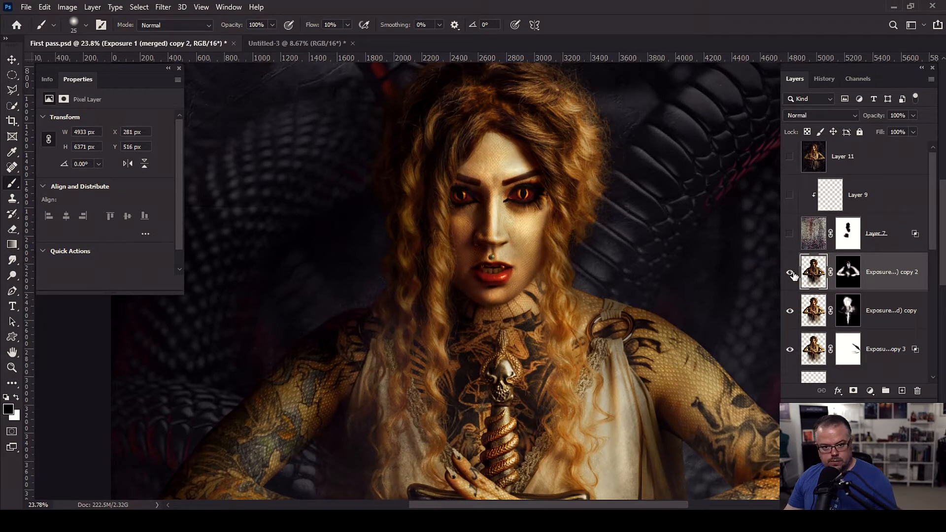
click(849, 275)
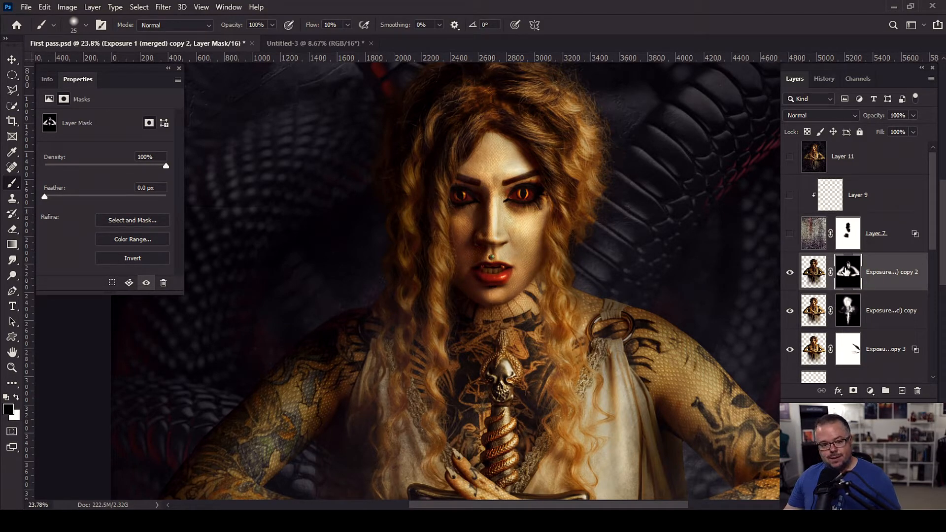
Show and select Layer 10 beneath the Exposure 1 (merged) copies, with the whole image in view.
scroll(847, 270, down, 1)
scroll(551, 326, down, 5)
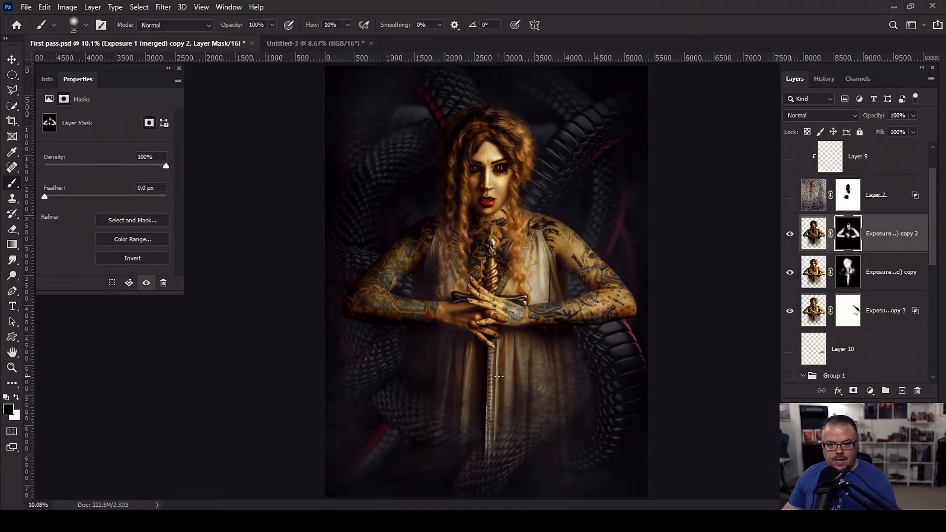
click(790, 348)
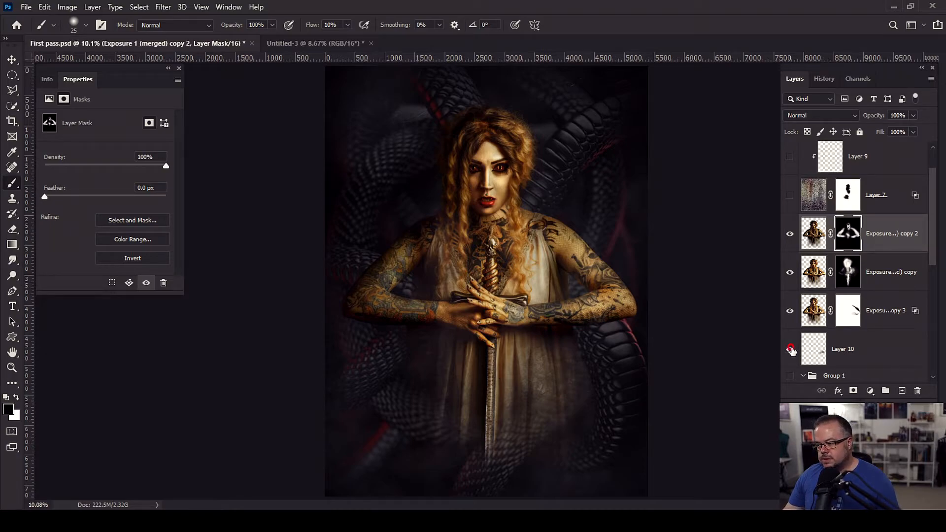
click(816, 353)
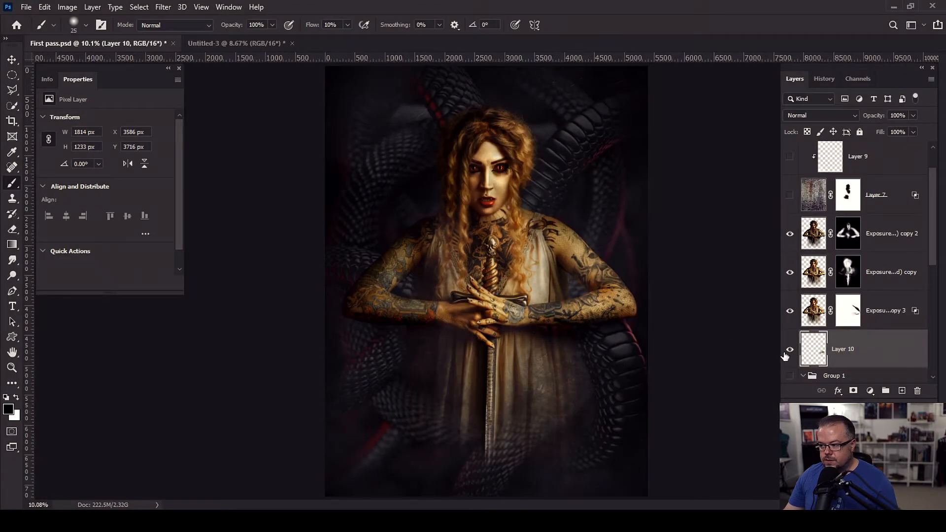
Compare the image with Layer 10 hidden and shown to examine its effect around the dress and snake.
click(790, 349)
click(790, 349)
click(790, 349)
click(790, 349)
click(789, 349)
click(790, 349)
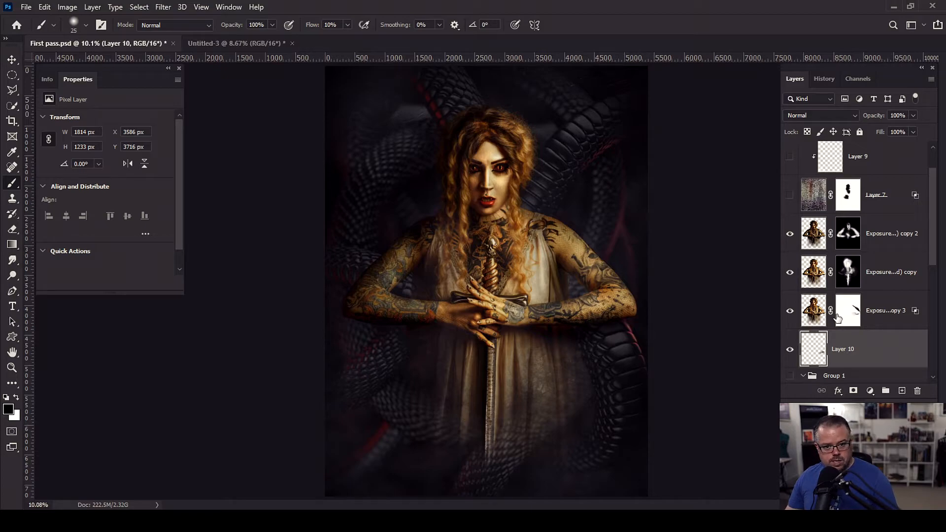
Show the Layer 7 texture with its mask disabled, and view it alone before restoring the other layers.
scroll(838, 320, up, 1)
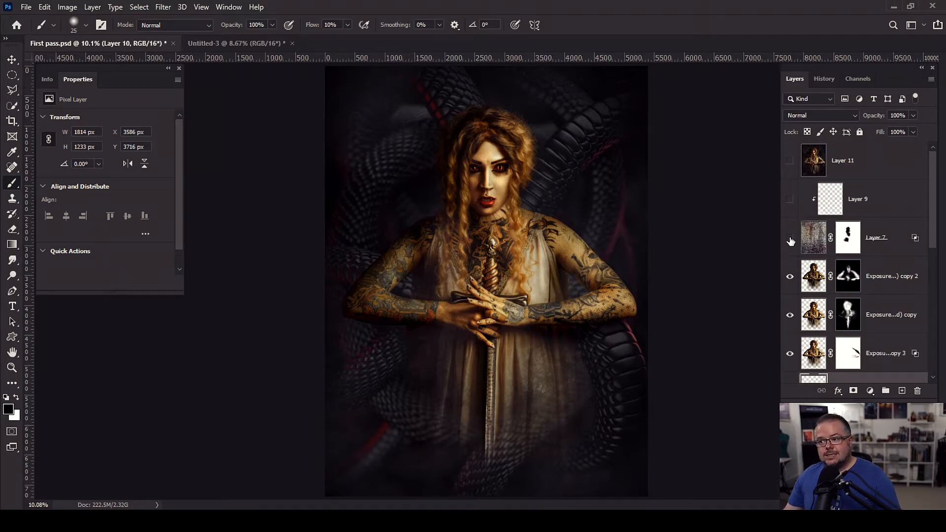
click(790, 240)
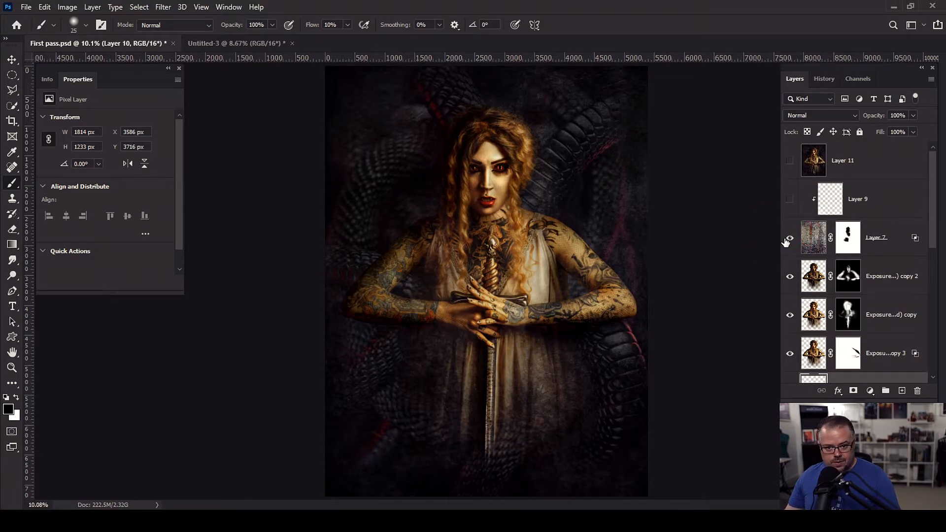
click(813, 239)
shift+click(849, 237)
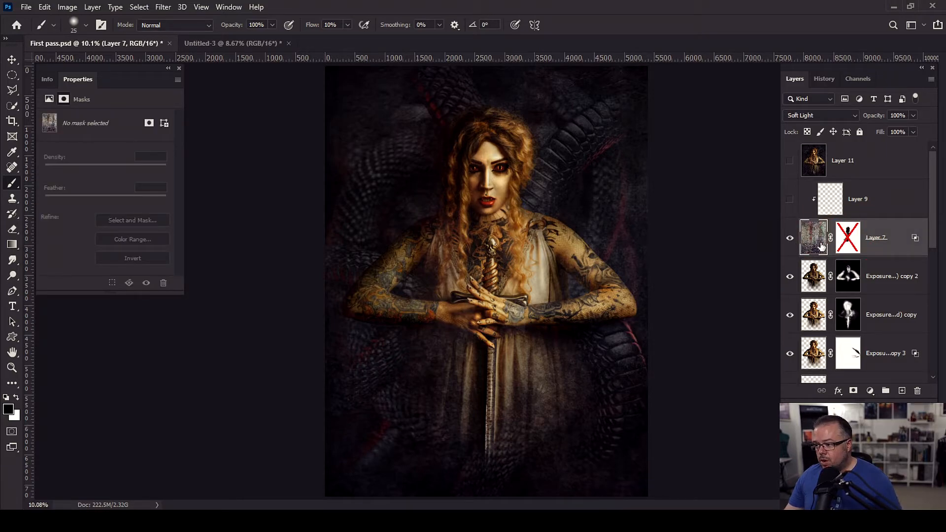
alt+click(790, 240)
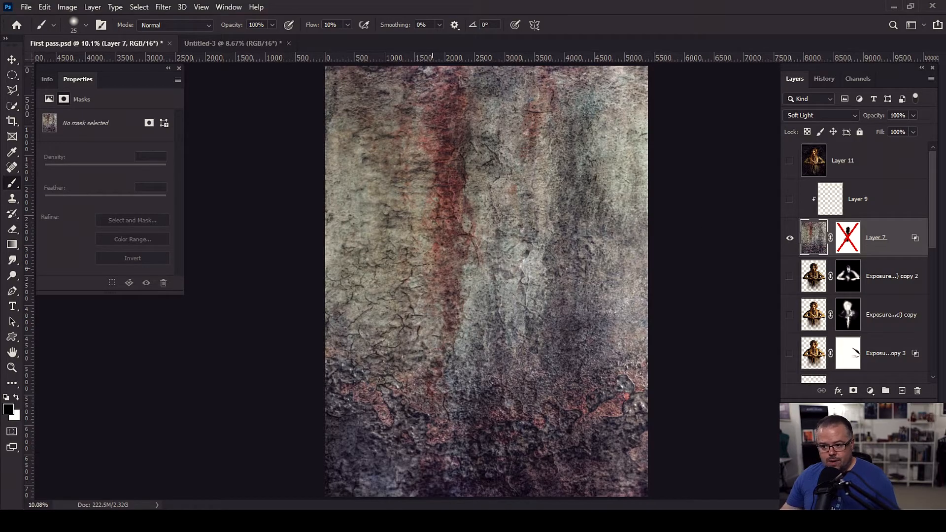
alt+click(789, 238)
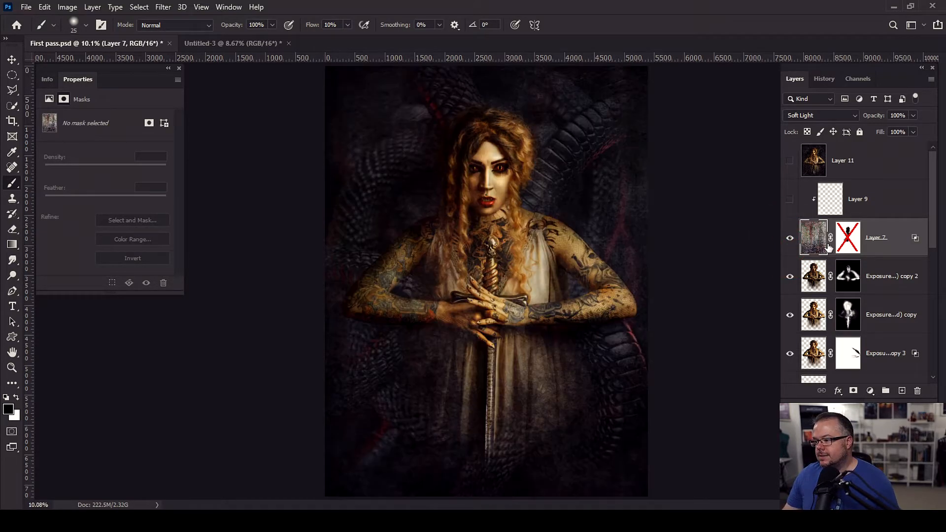
Re-enable and select the Layer 7 mask, and examine how the texture falls over the face, chest and hands.
shift+click(846, 244)
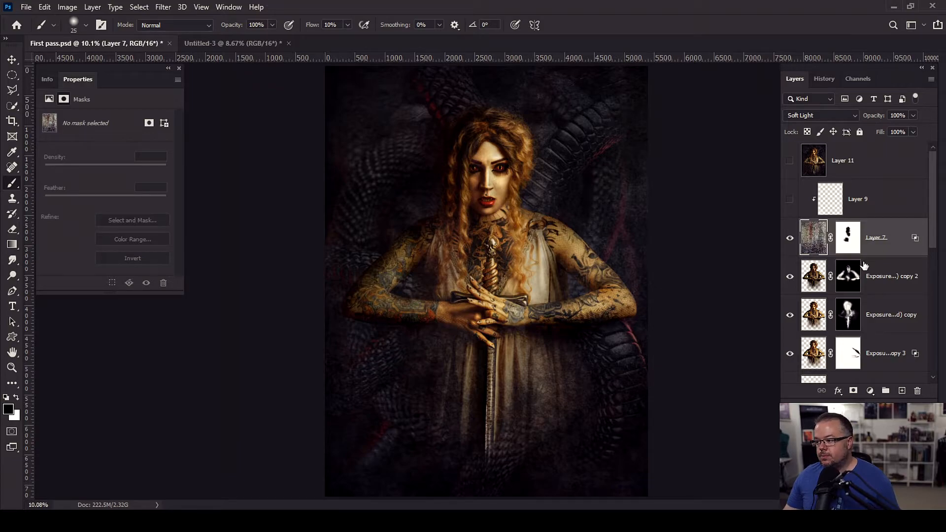
click(850, 236)
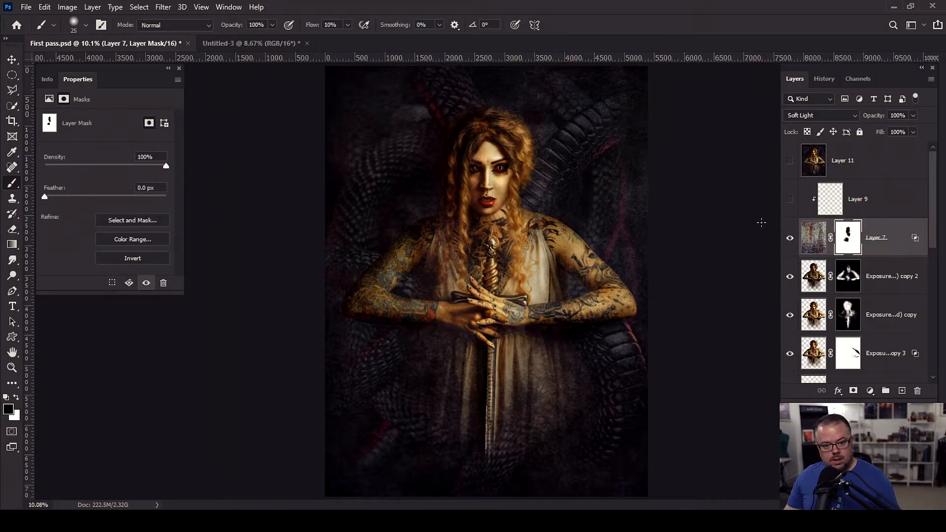
scroll(527, 211, up, 12)
drag(447, 152, 489, 232)
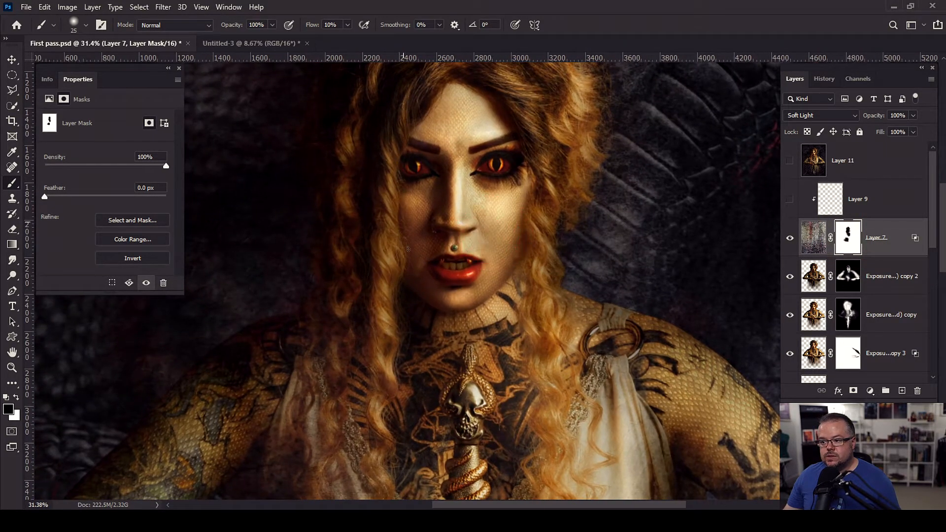
drag(441, 437, 449, 237)
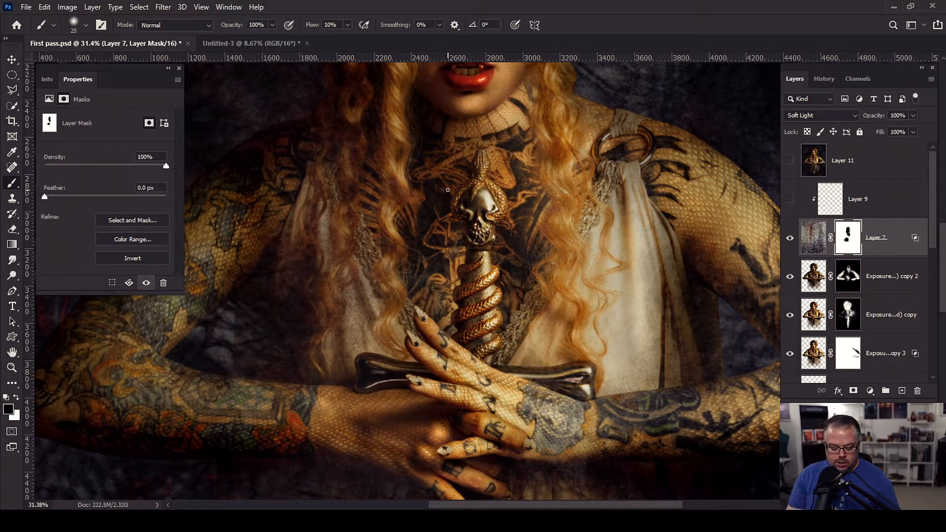
key(ctrl+0)
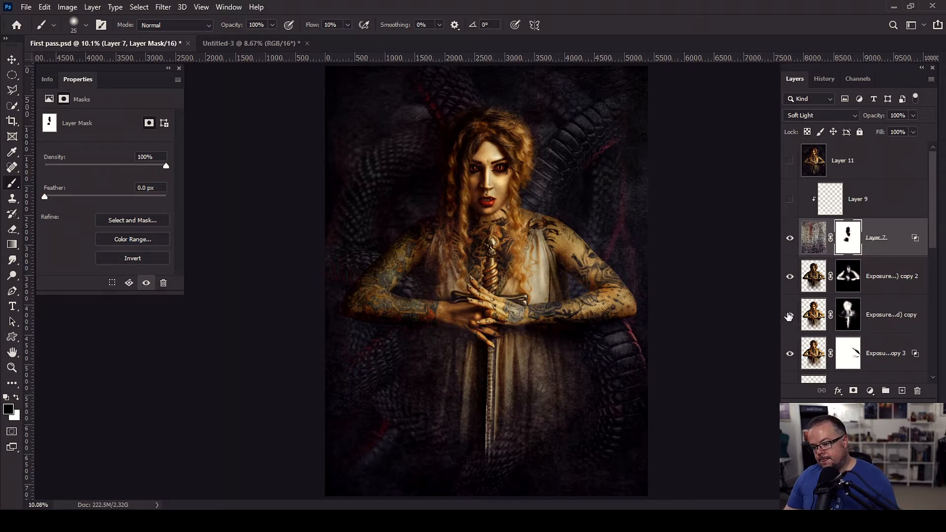
Show Layer 9, clipped to Layer 7, and compare the image with it hidden and shown.
click(835, 200)
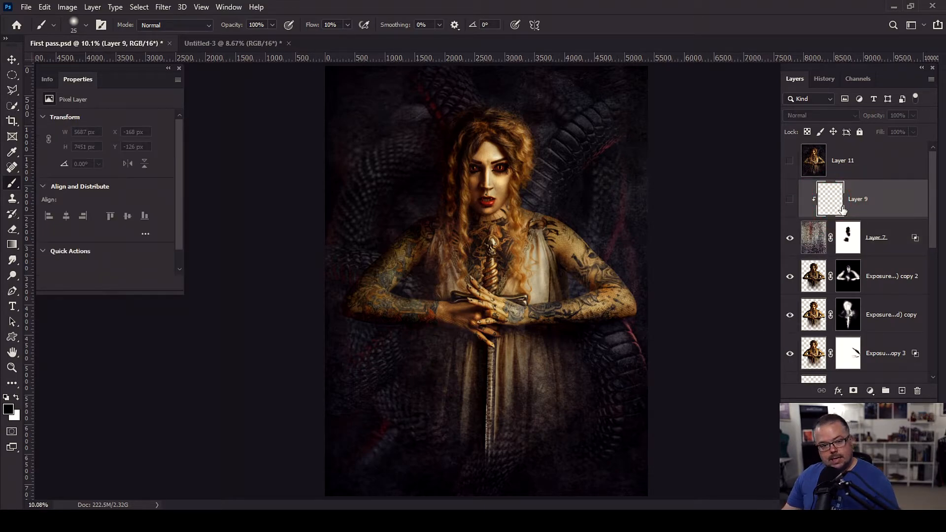
click(790, 202)
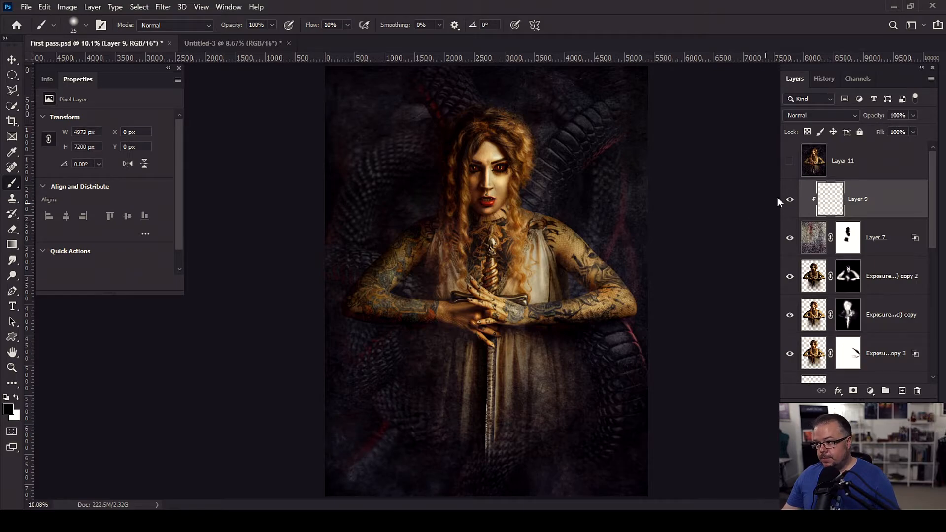
click(790, 200)
click(789, 199)
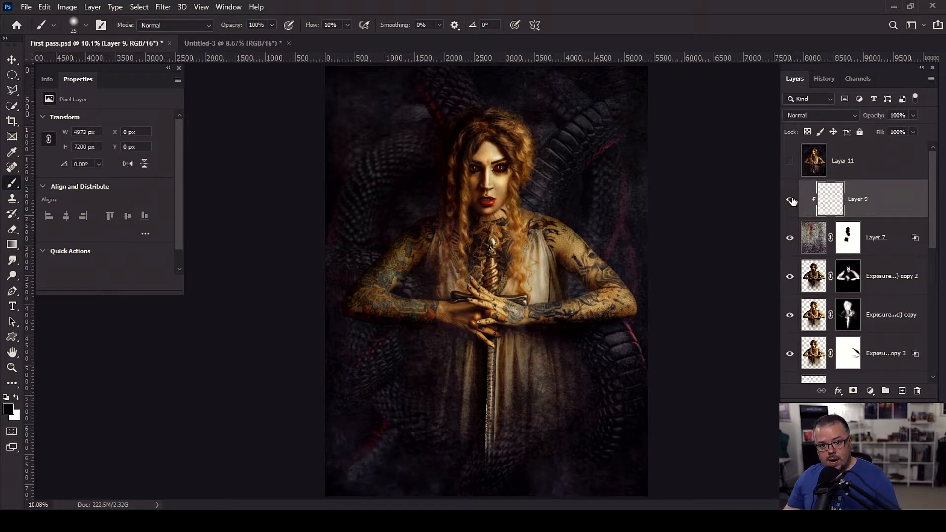
click(790, 199)
click(790, 199)
click(790, 200)
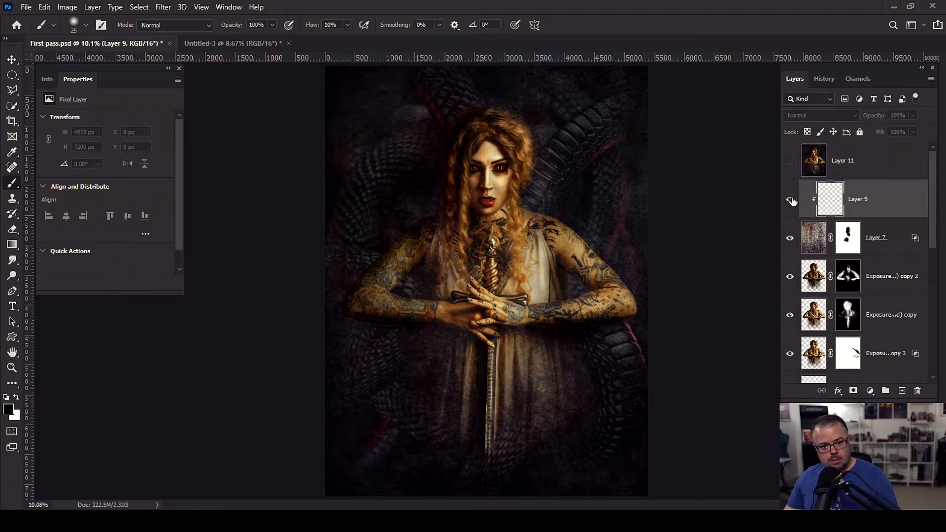
click(791, 200)
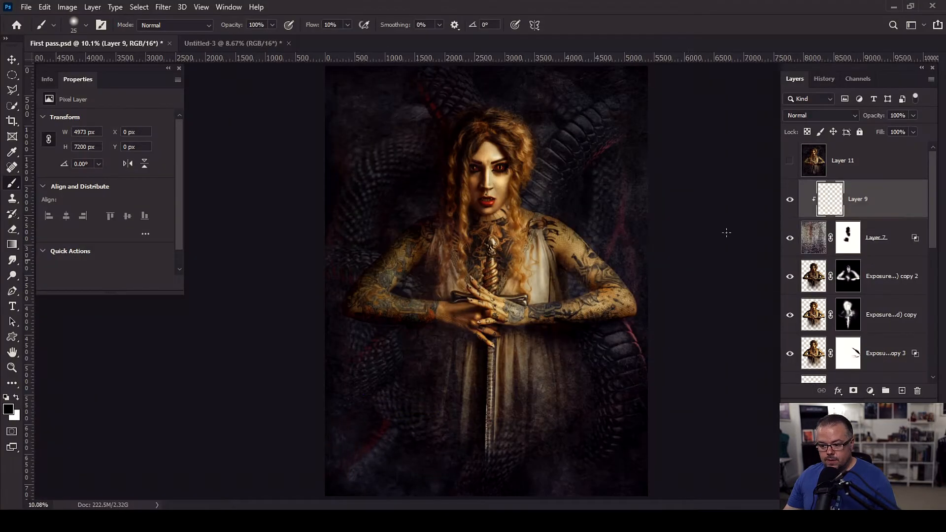
click(790, 199)
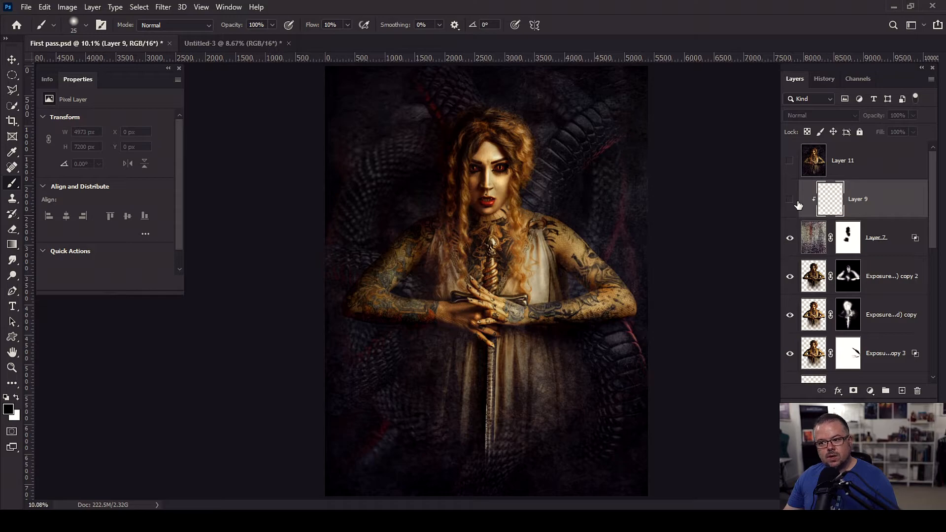
click(796, 201)
click(796, 200)
click(796, 200)
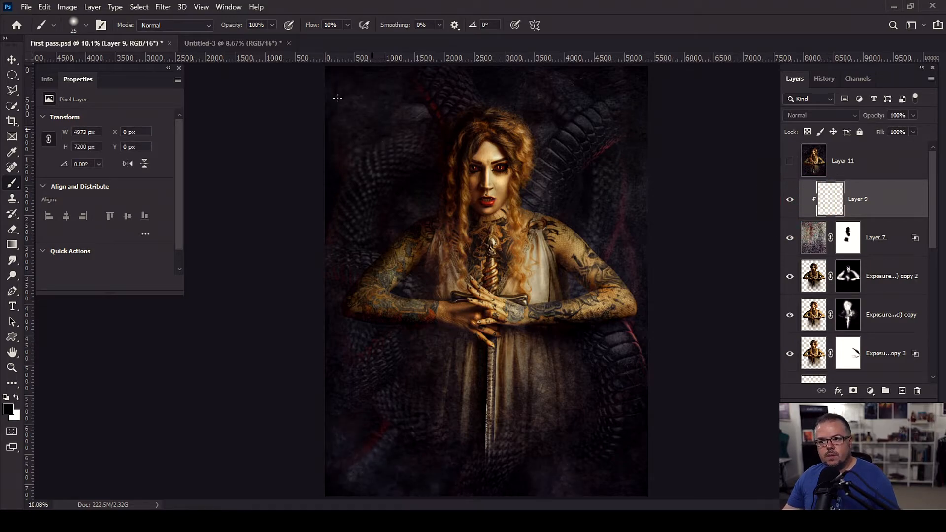
click(790, 198)
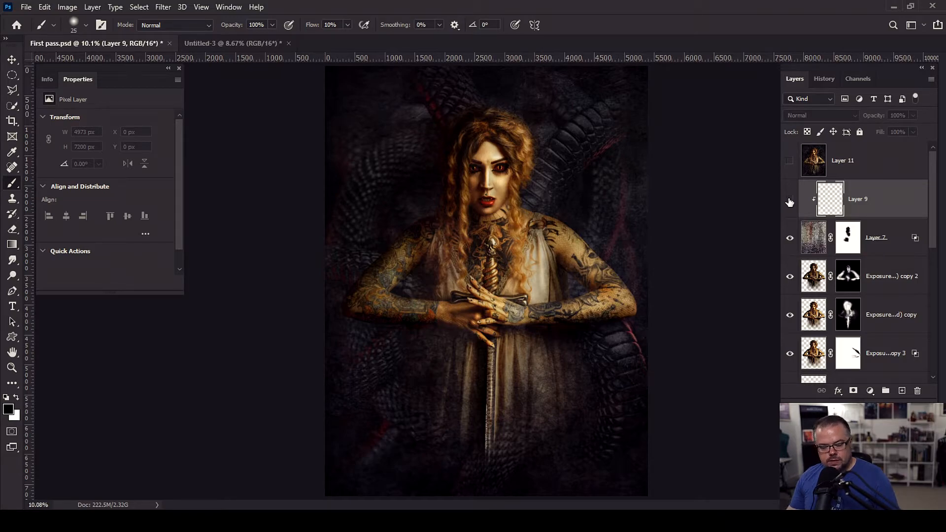
click(790, 200)
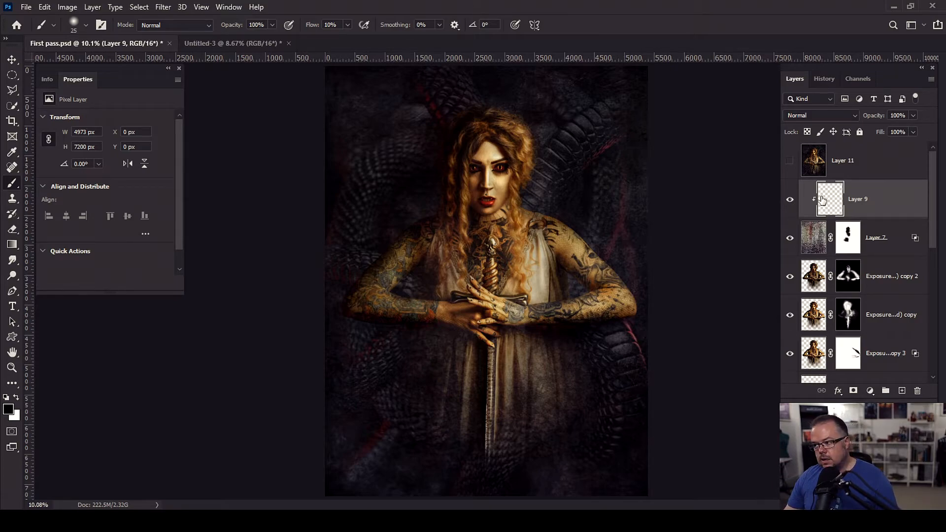
Show Layer 11 at the top of the stack and duplicate it into a new document.
click(867, 171)
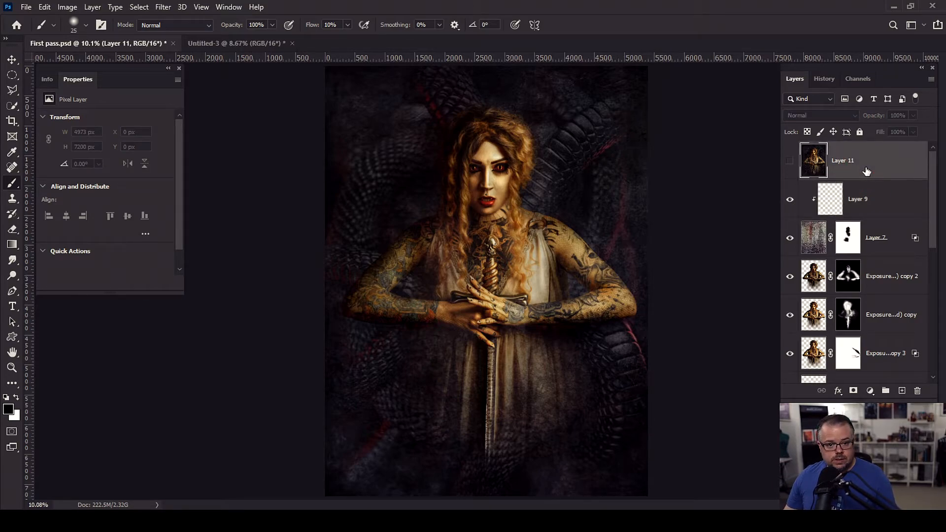
click(790, 161)
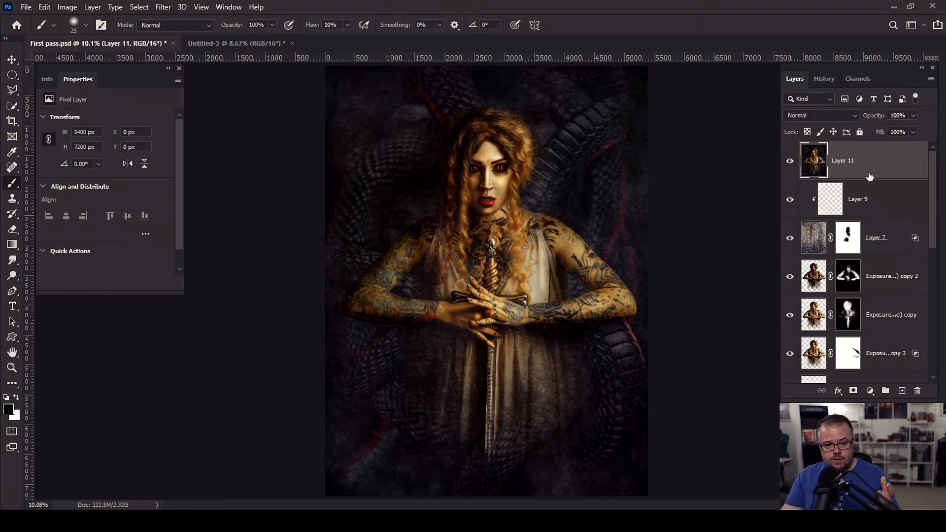
right_click(891, 157)
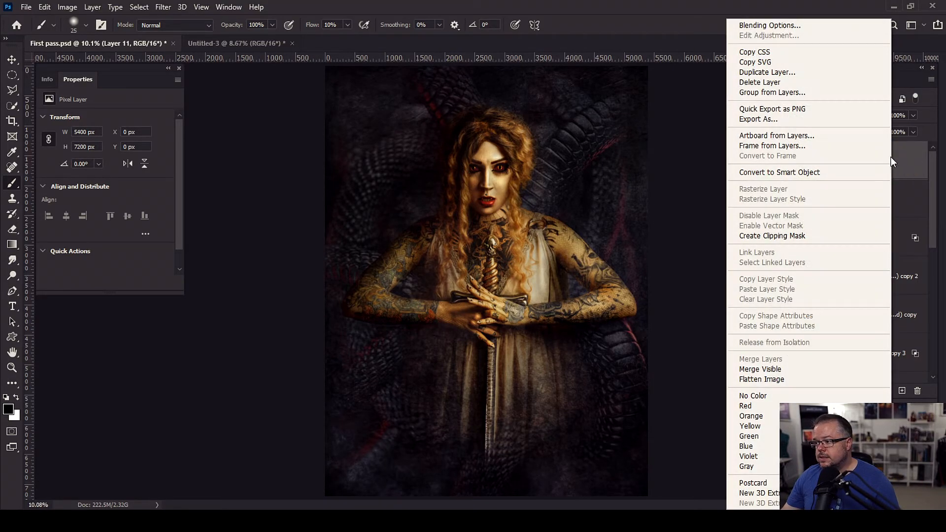
click(765, 73)
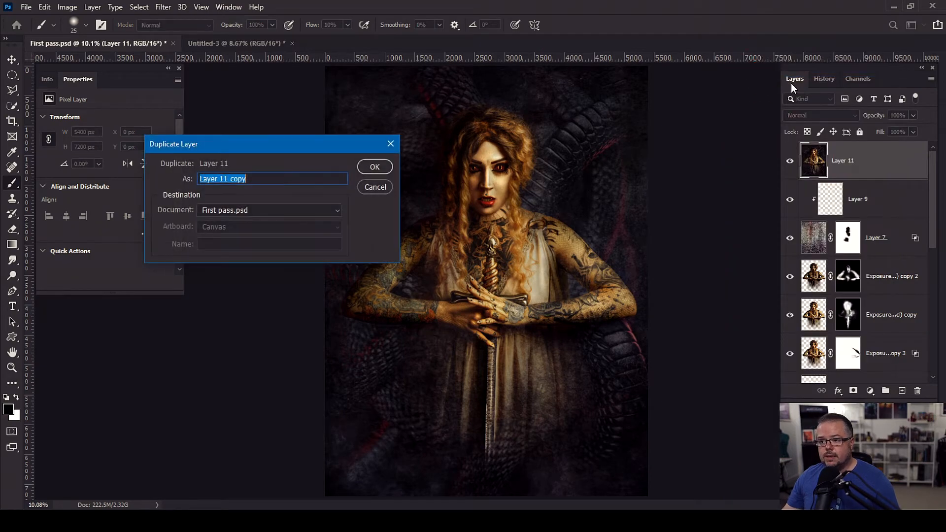
click(222, 210)
click(211, 241)
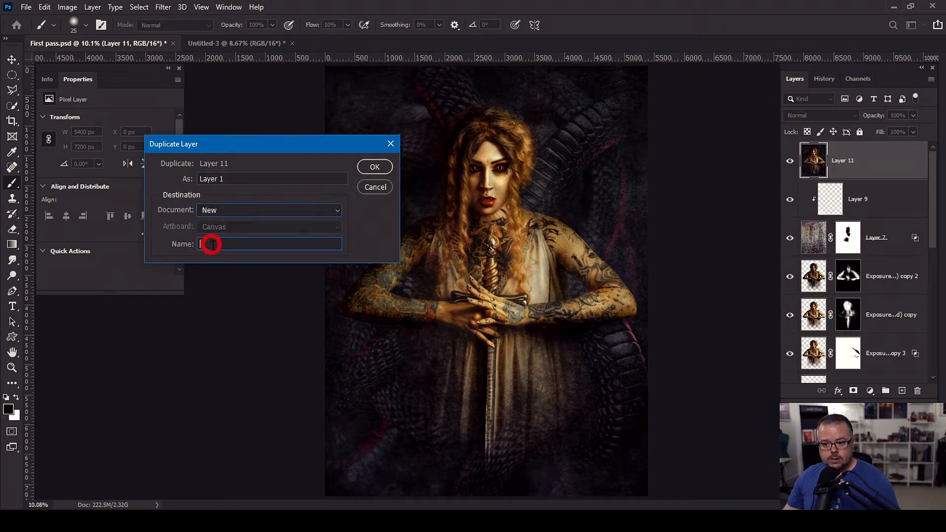
click(375, 167)
click(354, 46)
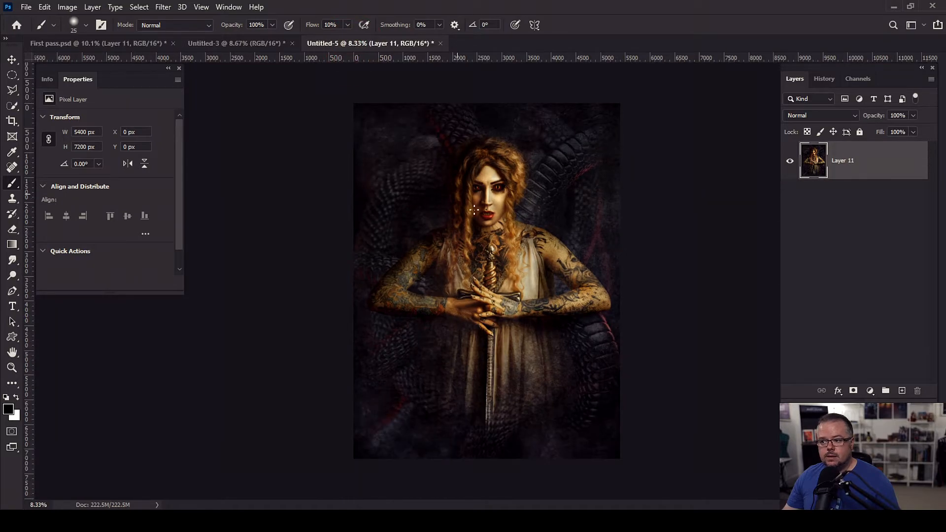
Flatten the new document to a single Background layer, and check it against First pass.psd.
key(ctrl+shift+e)
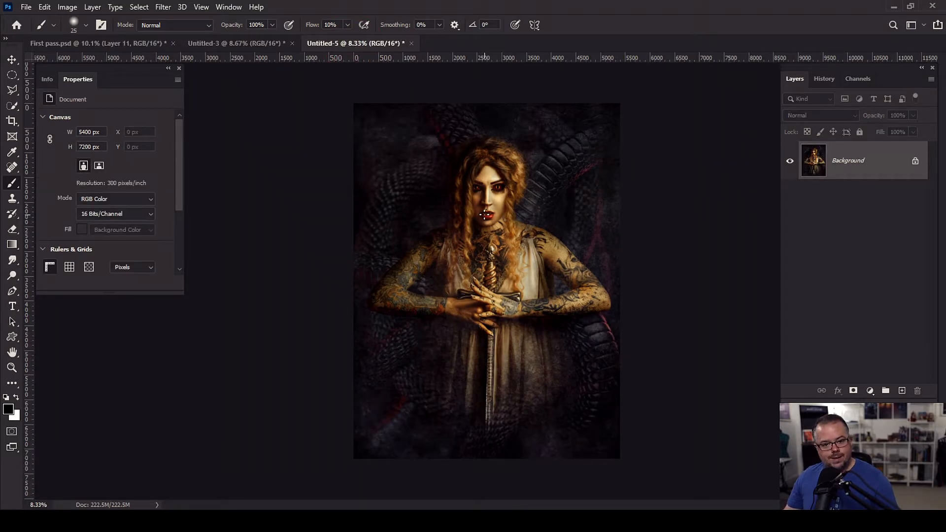
click(69, 41)
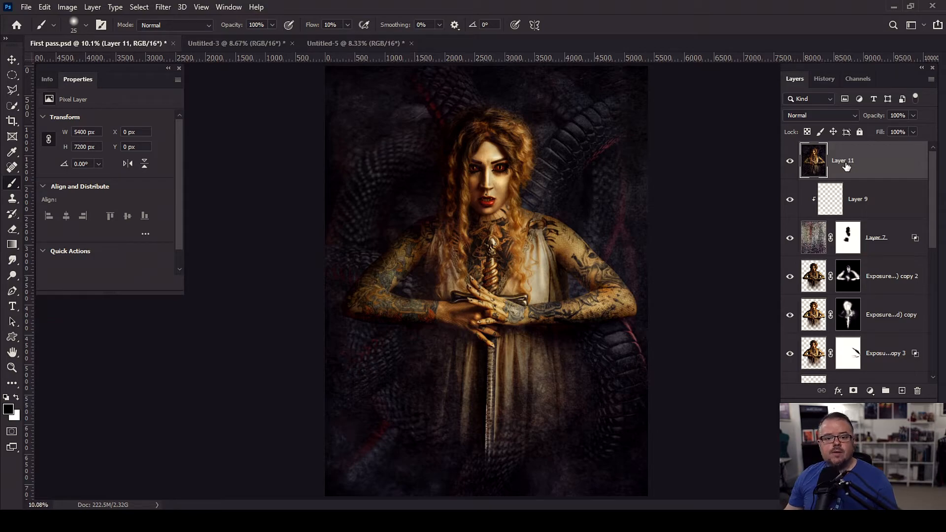
click(331, 44)
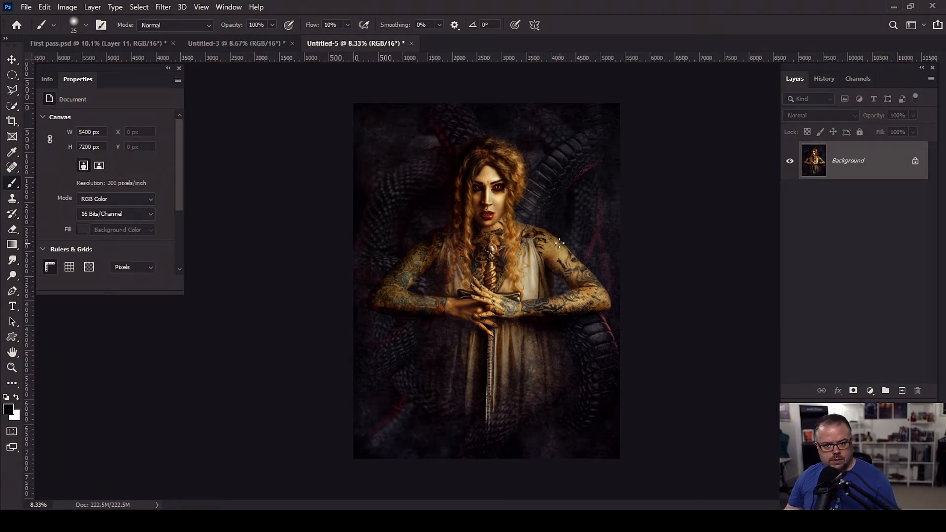
Examine the face, glowing eyes and hair up close in the Untitled-3 document.
click(232, 44)
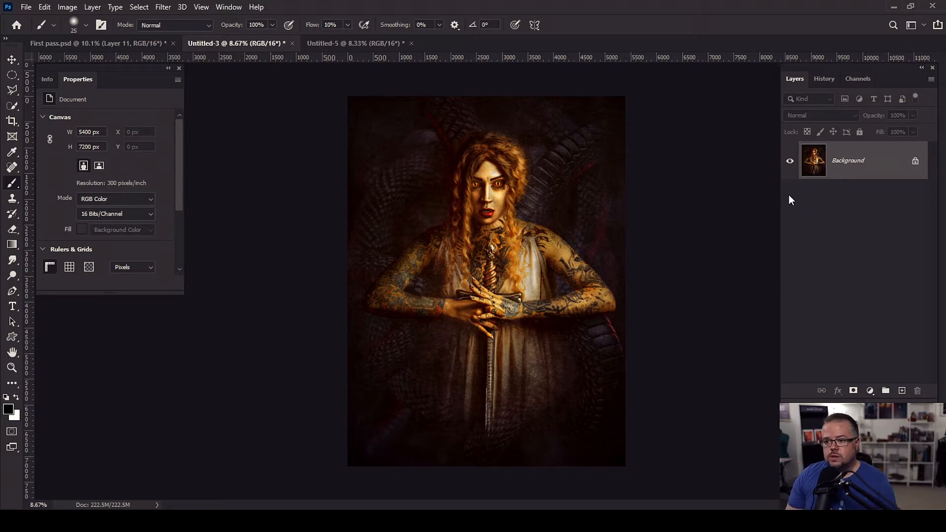
scroll(459, 204, up, 15)
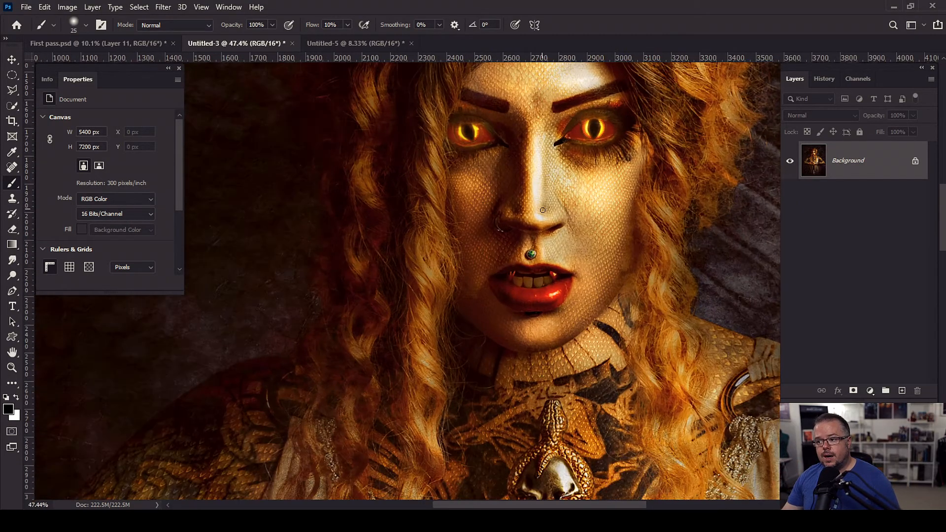
drag(543, 210, 444, 281)
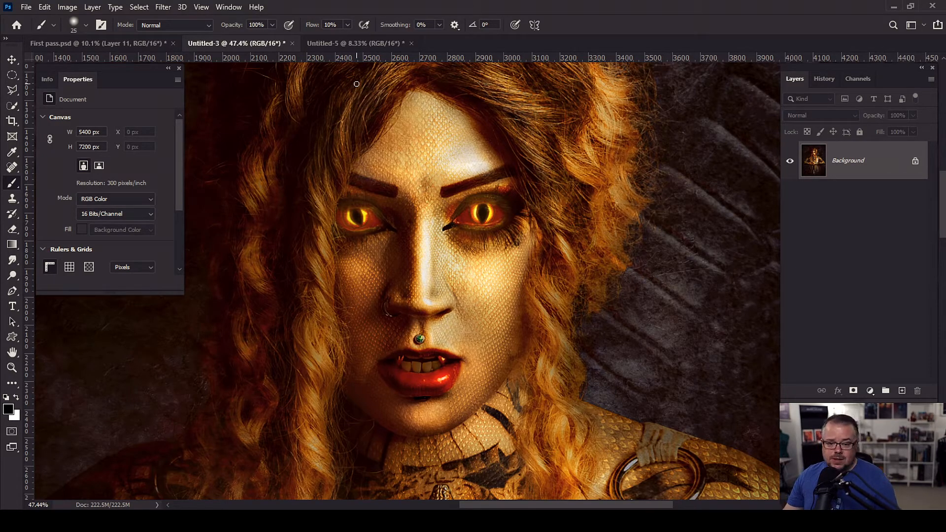
In Untitled-5, add a Solid Color fill layer above the Background in bright orange with a hue of 25°.
click(356, 42)
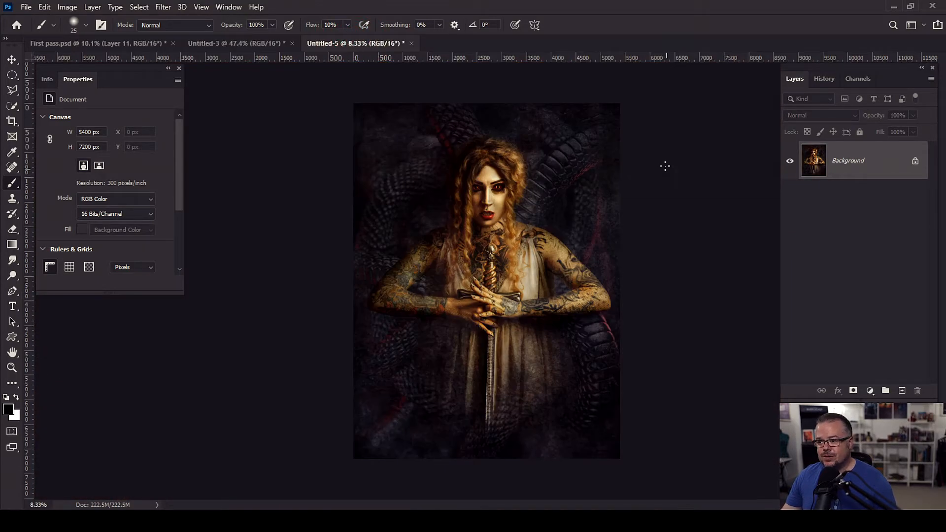
scroll(486, 167, up, 3)
scroll(485, 167, up, 4)
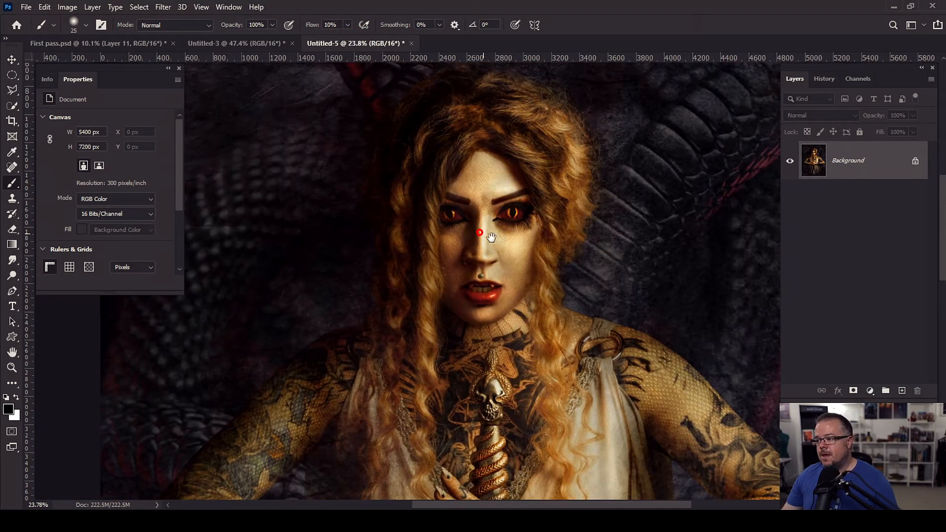
click(869, 390)
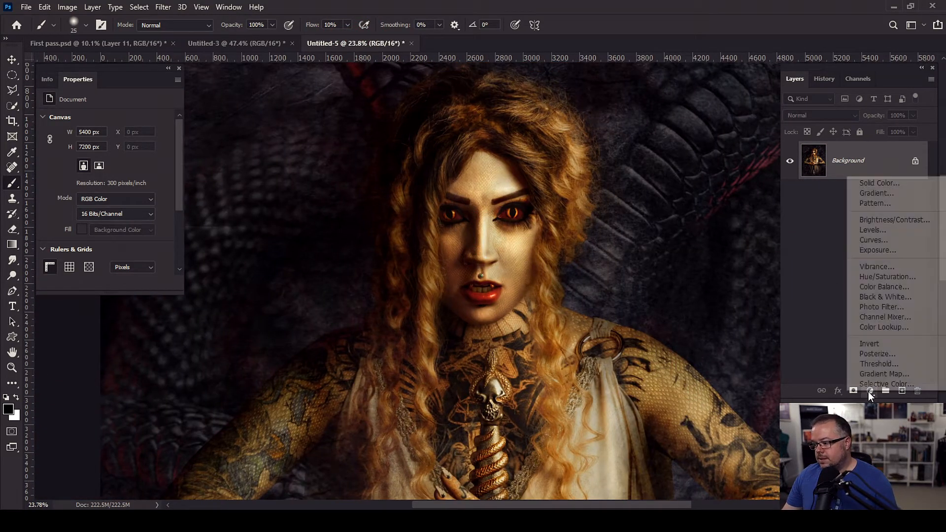
click(880, 184)
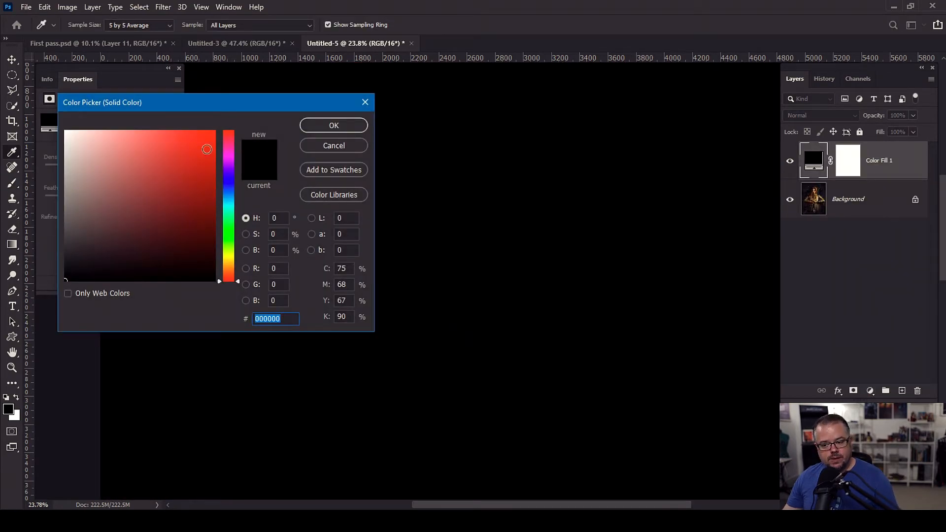
click(230, 272)
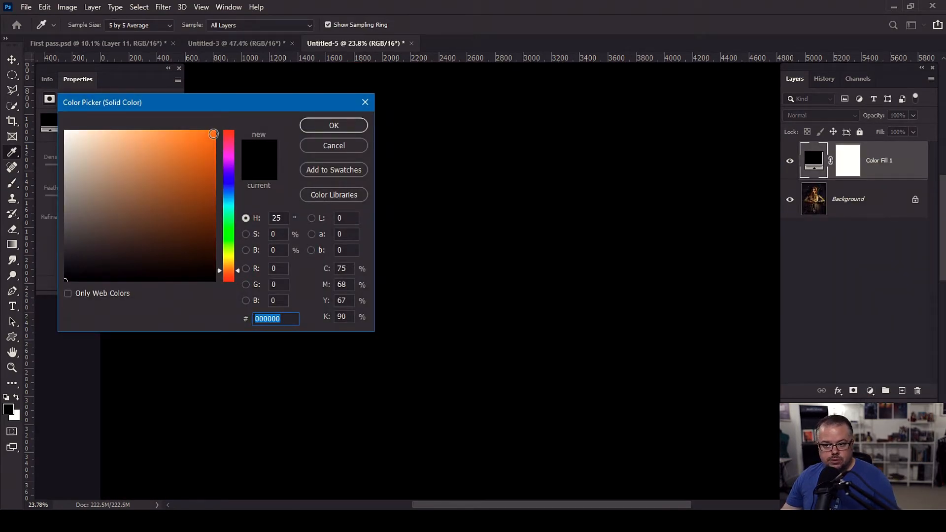
click(203, 131)
click(329, 127)
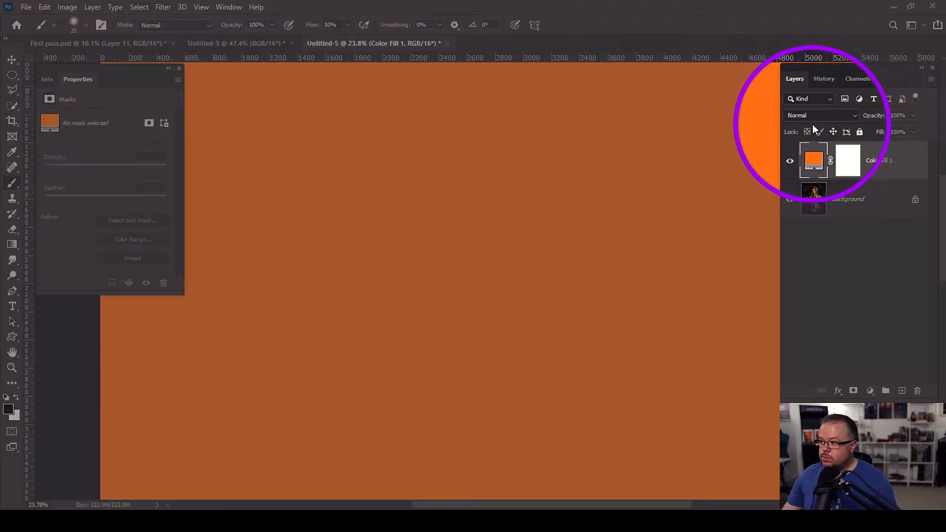
Set the orange fill layer's blending mode to Linear Dodge (Add) and invert its mask to black.
click(803, 116)
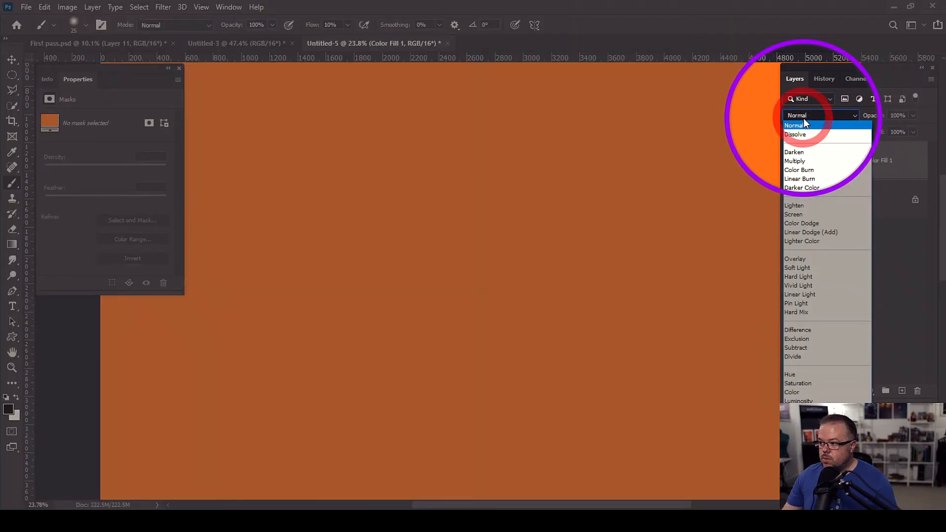
click(802, 232)
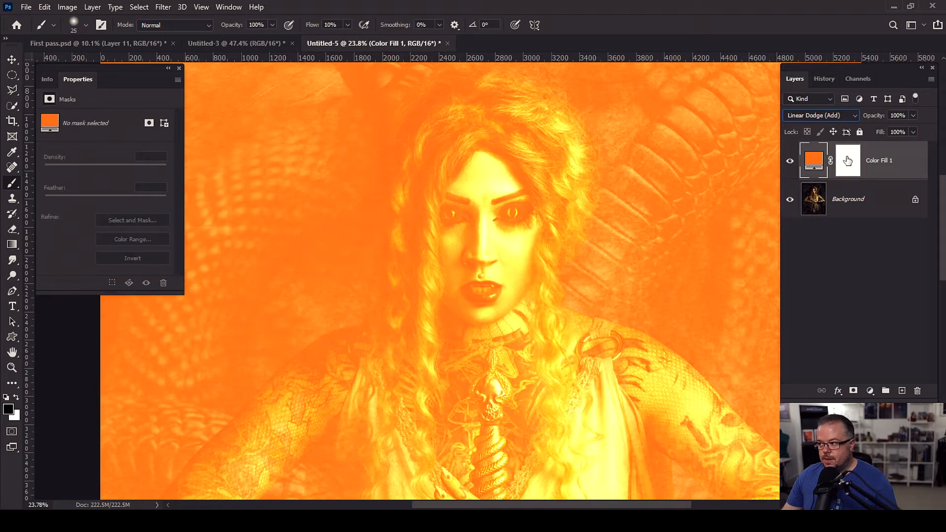
click(848, 158)
key(ctrl+i)
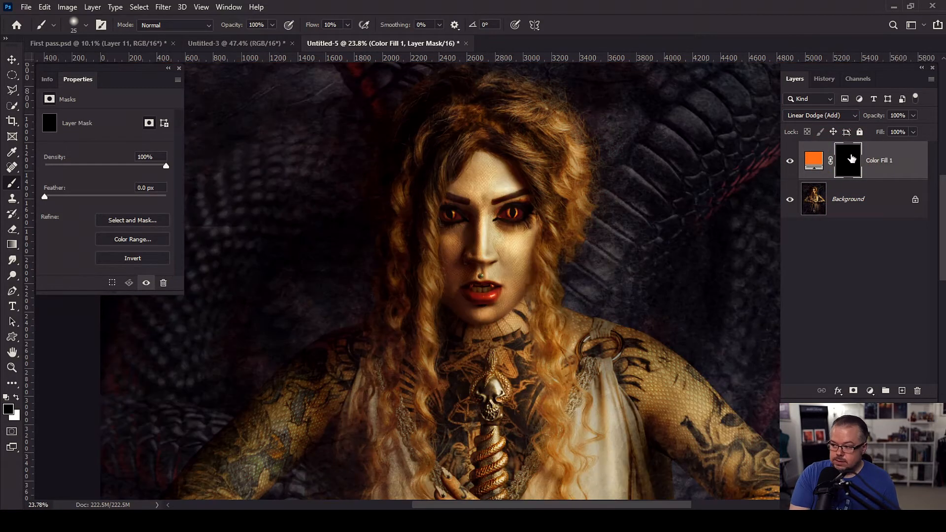
Paint white at 10% flow on the Color Fill 1 mask over both irises with a small soft brush.
scroll(467, 157, up, 3)
scroll(463, 246, up, 5)
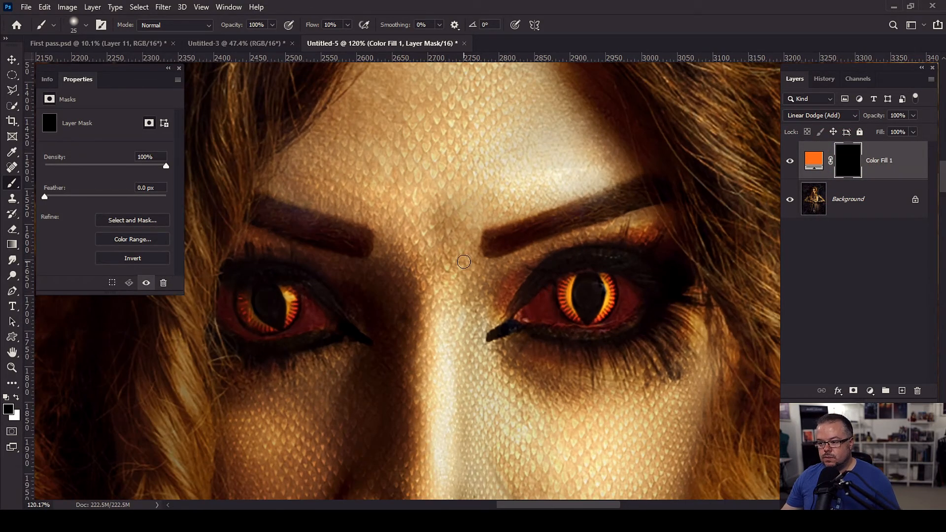
key(bracketleft)
key(bracketleft)
key(bracketleft)
key(bracketleft)
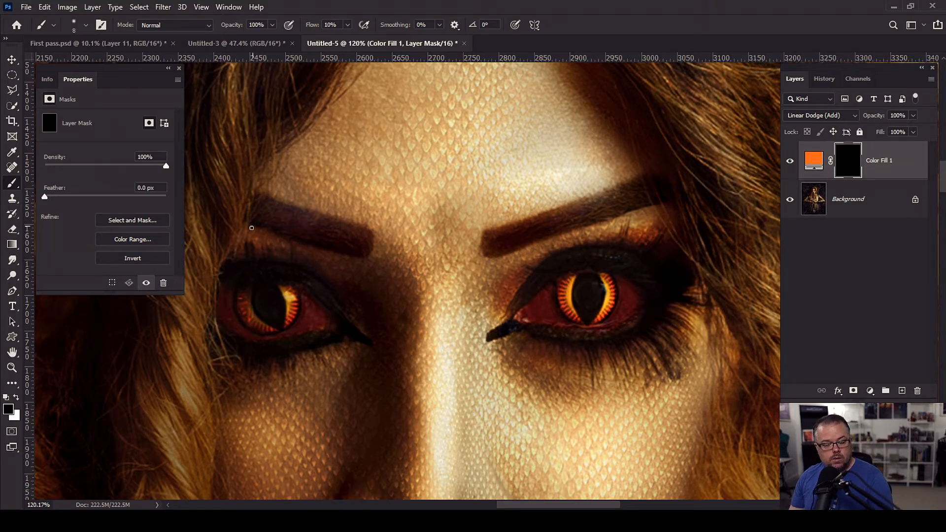
key(x)
mouse_move(285, 297)
mouse_down()
mouse_move(292, 315)
mouse_move(284, 293)
mouse_move(291, 312)
mouse_move(287, 301)
mouse_move(249, 310)
mouse_move(257, 325)
mouse_move(247, 291)
mouse_move(255, 318)
mouse_up()
key(bracketright)
key(bracketright)
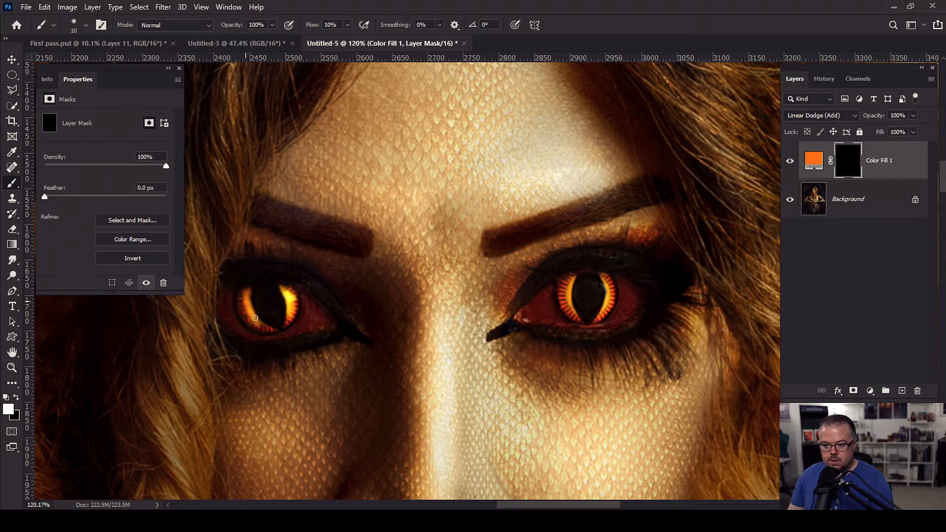
mouse_move(568, 292)
mouse_down()
mouse_move(570, 288)
mouse_move(569, 301)
mouse_move(608, 285)
mouse_move(600, 310)
mouse_move(604, 277)
mouse_move(564, 294)
mouse_move(564, 310)
mouse_move(586, 285)
mouse_move(608, 298)
mouse_move(574, 298)
mouse_up()
Paint a thin orange glow on the mask along the lower eyelid rim of the subject's left eye.
key(bracketright)
key(bracketright)
key(bracketright)
key(bracketright)
key(bracketright)
key(bracketright)
key(bracketright)
key(bracketright)
key(bracketright)
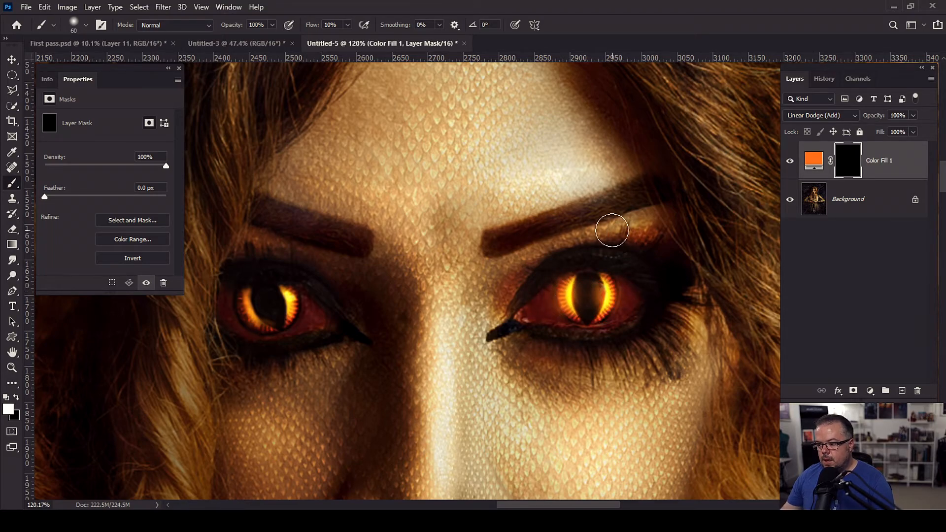
scroll(592, 324, up, 10)
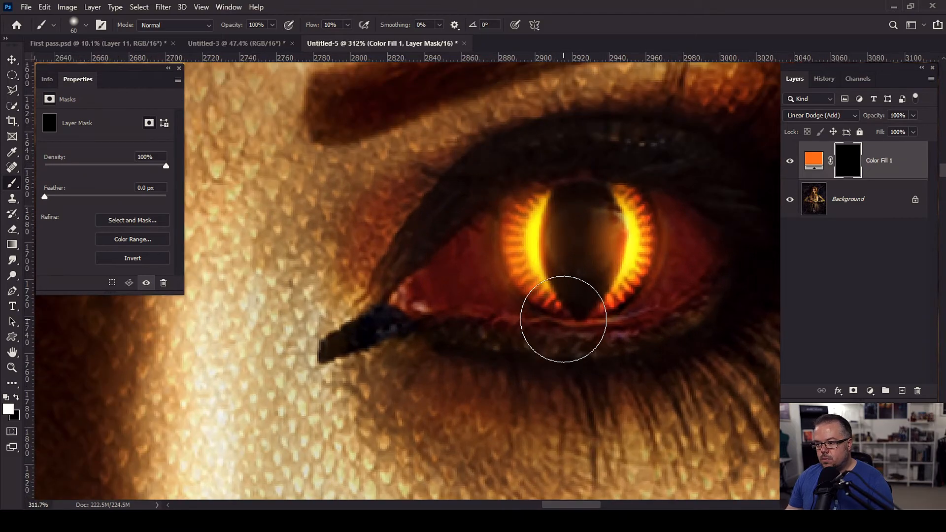
key(bracketleft)
key(bracketleft)
key(bracketleft)
key(bracketleft)
key(bracketleft)
key(bracketleft)
key(bracketleft)
key(bracketleft)
key(bracketleft)
key(bracketleft)
key(bracketleft)
key(bracketleft)
key(bracketleft)
key(bracketleft)
key(bracketleft)
key(bracketleft)
mouse_move(479, 314)
mouse_down()
mouse_move(605, 324)
mouse_move(682, 297)
mouse_move(581, 317)
mouse_move(711, 279)
mouse_move(571, 319)
mouse_move(527, 318)
mouse_move(673, 319)
mouse_move(688, 306)
mouse_move(619, 329)
mouse_up()
Paint a softer glow on the mask across the upper eyelid of the subject's left eye with a 35 px brush.
key(bracketright)
key(bracketright)
key(bracketright)
key(bracketright)
key(bracketright)
key(bracketright)
key(bracketright)
key(bracketright)
key(bracketright)
key(bracketright)
key(bracketright)
drag(466, 192, 729, 178)
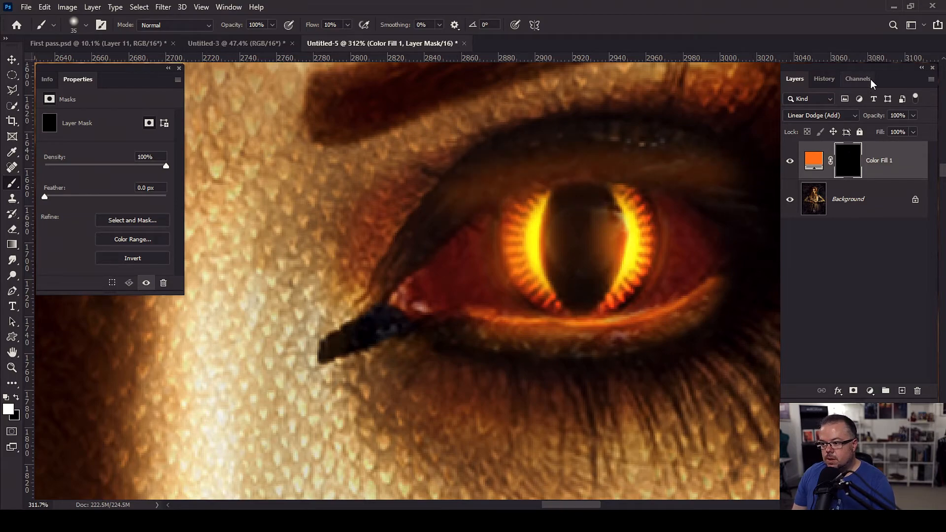
Brush a broad, soft orange glow around both eyes on the mask with a 500 px white brush.
key(ctrl+minus)
key(ctrl+minus)
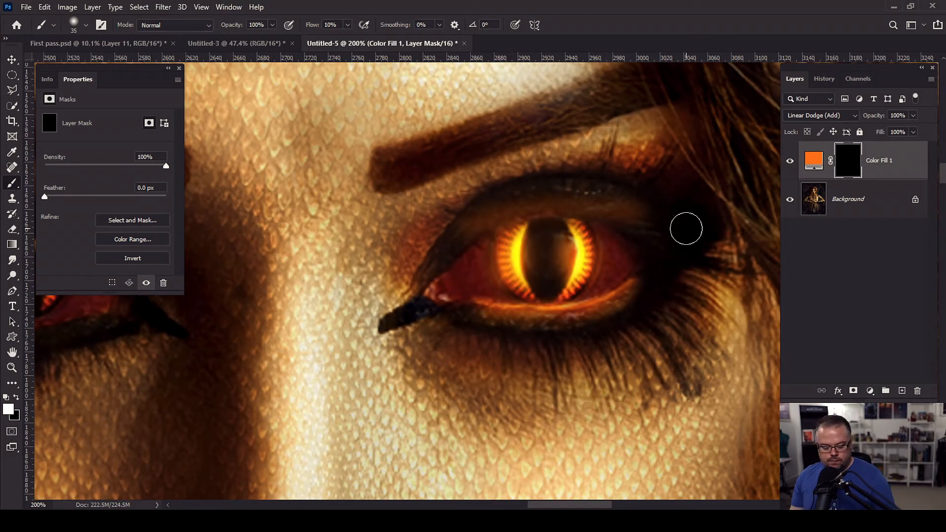
key(ctrl+minus)
key(ctrl+minus)
key(bracketright)
key(bracketright)
key(bracketright)
key(bracketright)
key(bracketright)
key(bracketright)
key(bracketright)
key(bracketright)
key(bracketright)
key(bracketright)
key(bracketright)
key(bracketright)
key(bracketright)
key(bracketright)
key(bracketright)
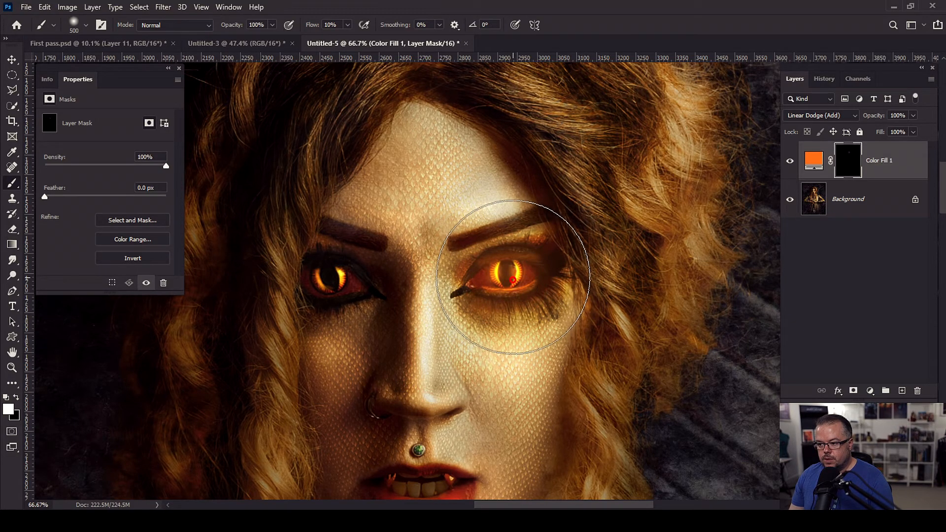
drag(360, 232, 331, 288)
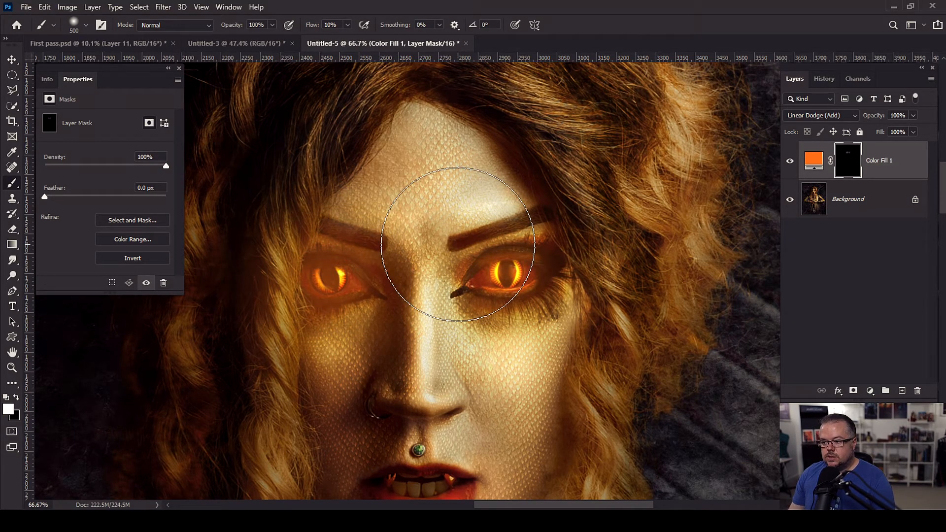
Fit the whole image in view and hide the Color Fill 1 layer to judge the portrait without the glow.
key(ctrl+0)
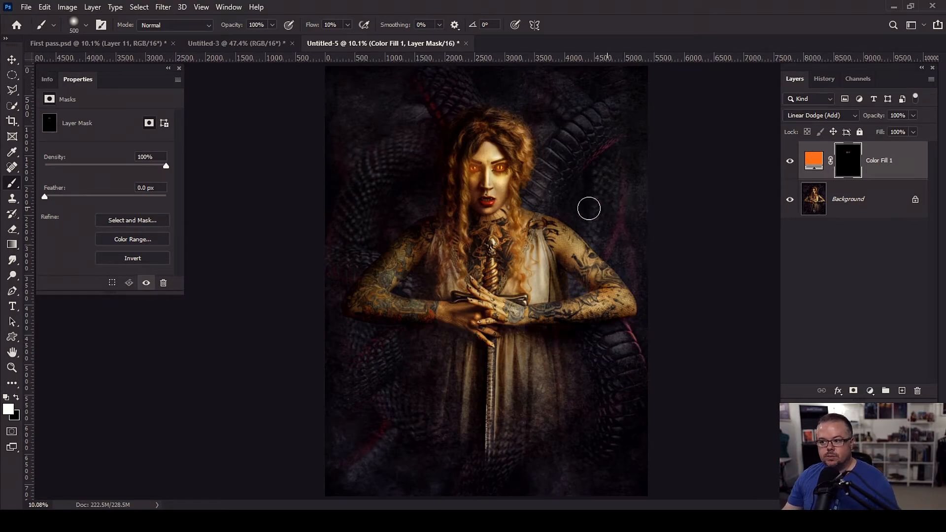
click(789, 160)
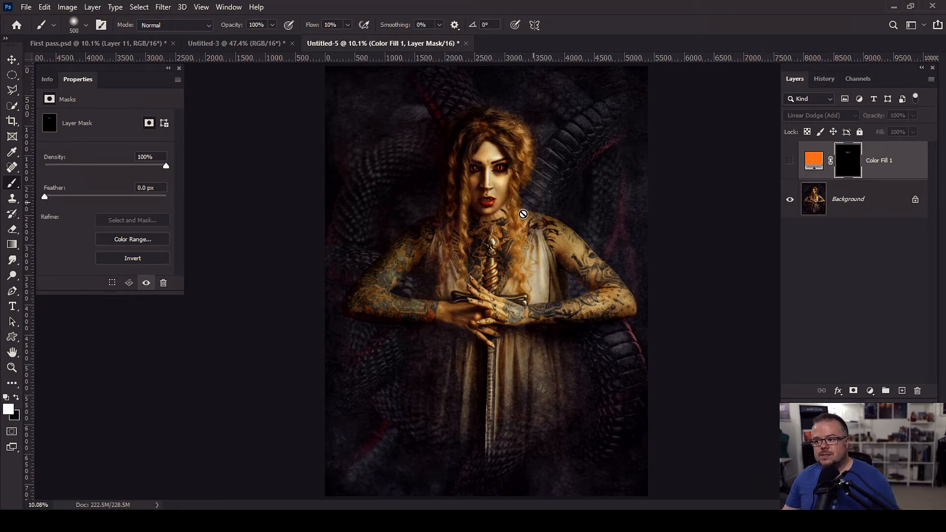
key(ctrl)
key(ctrl)
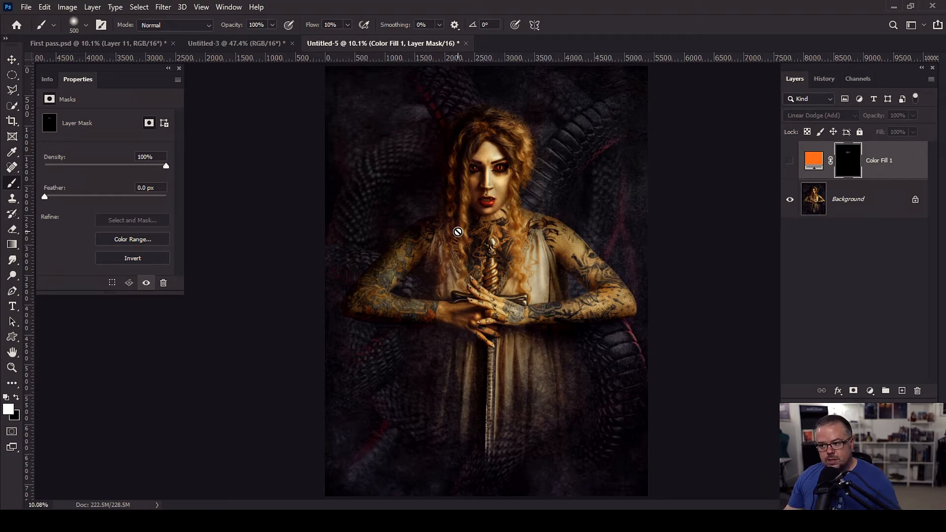
Compare the full Untitled-3 image with Untitled-5, and inspect the First pass.psd layer stack down to its Background layer.
click(218, 43)
key(ctrl+0)
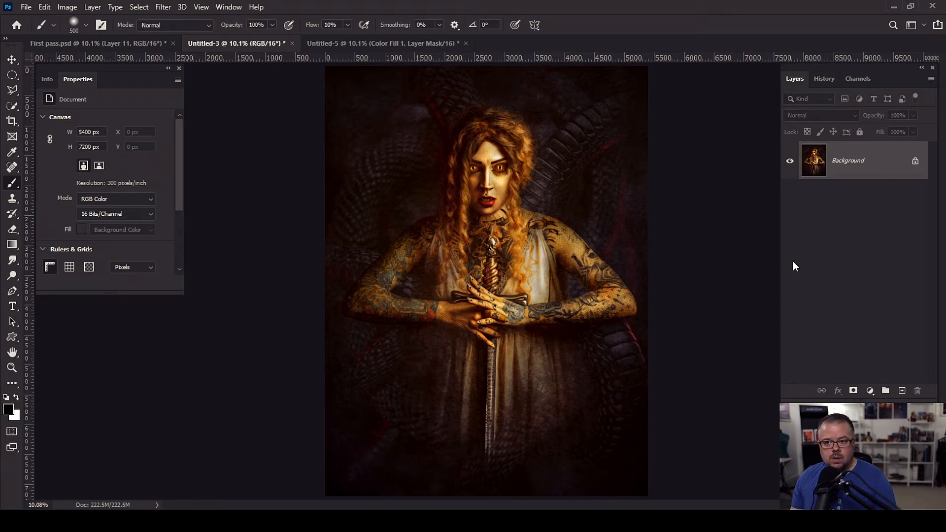
click(332, 42)
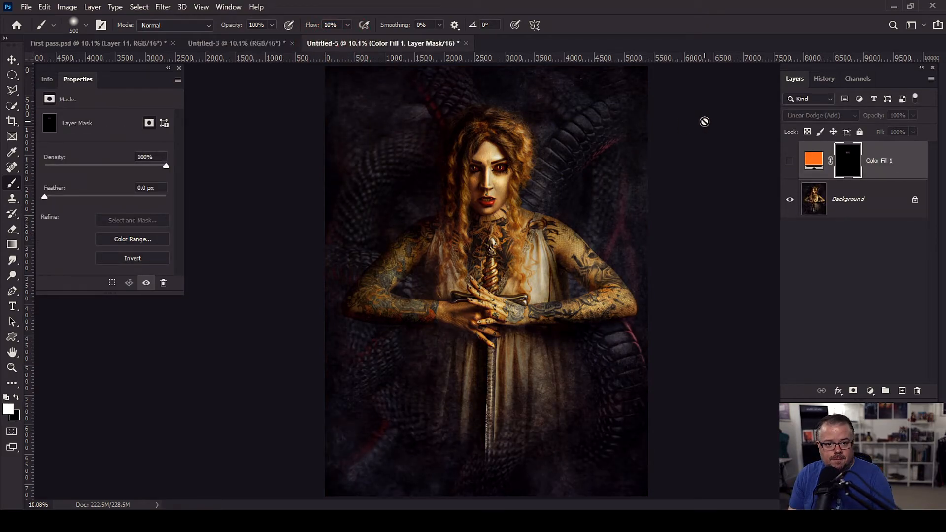
click(148, 43)
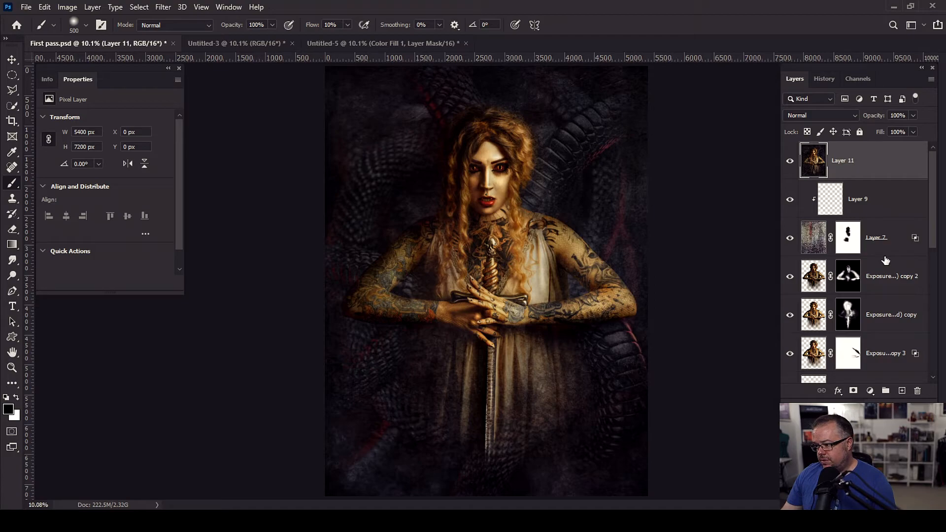
scroll(885, 260, down, 8)
scroll(885, 260, down, 2)
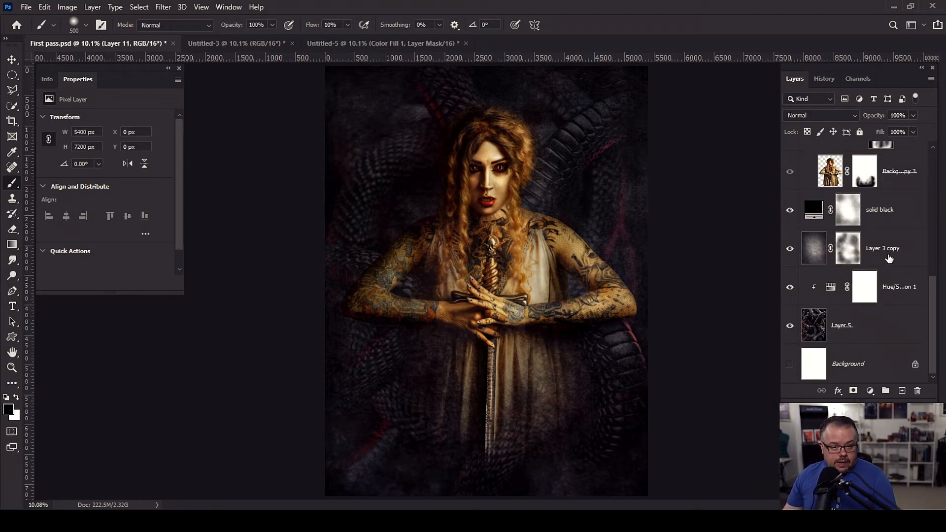